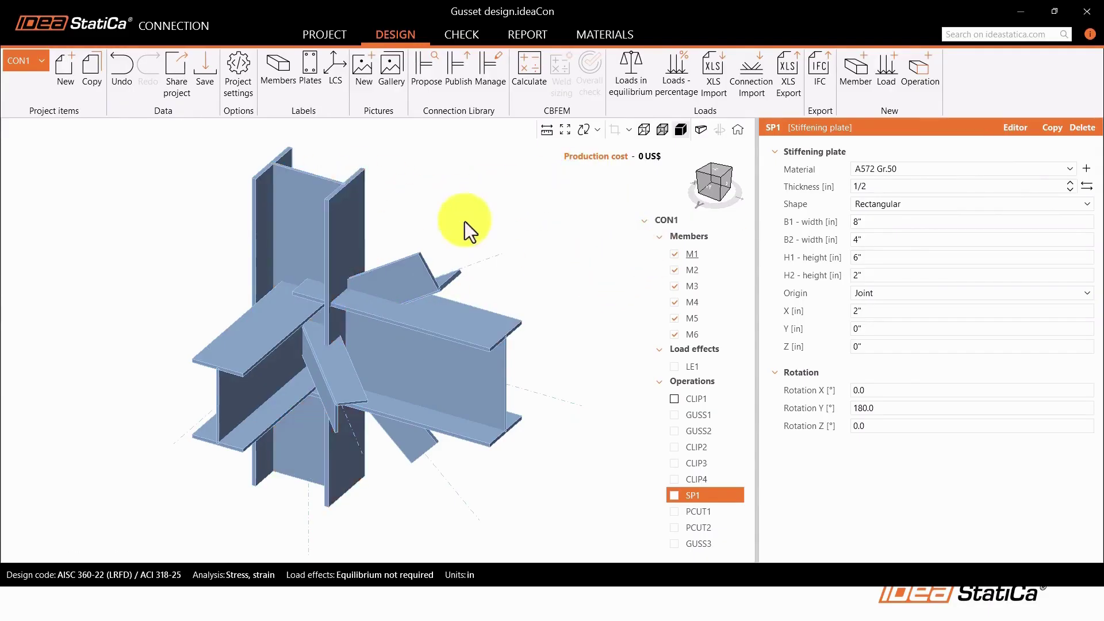
Inspect column M1 (W8X24), beam M2 (W10X22) and brace M3 (L4X4X3/8 at 33.0°)
right_click_drag(465, 222, 456, 188)
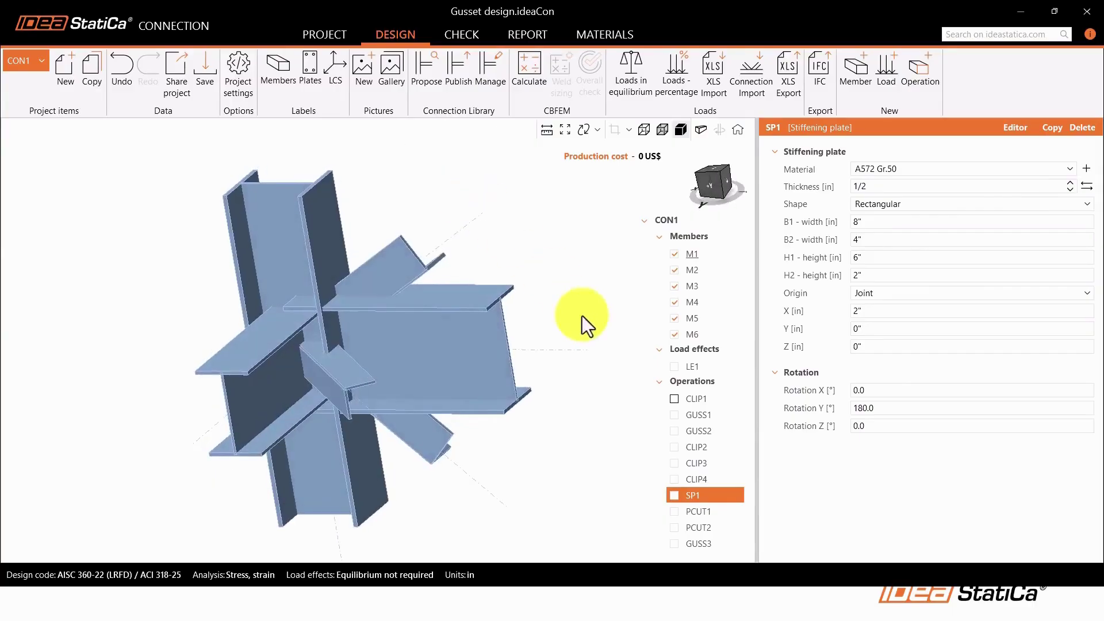
left_click(313, 222)
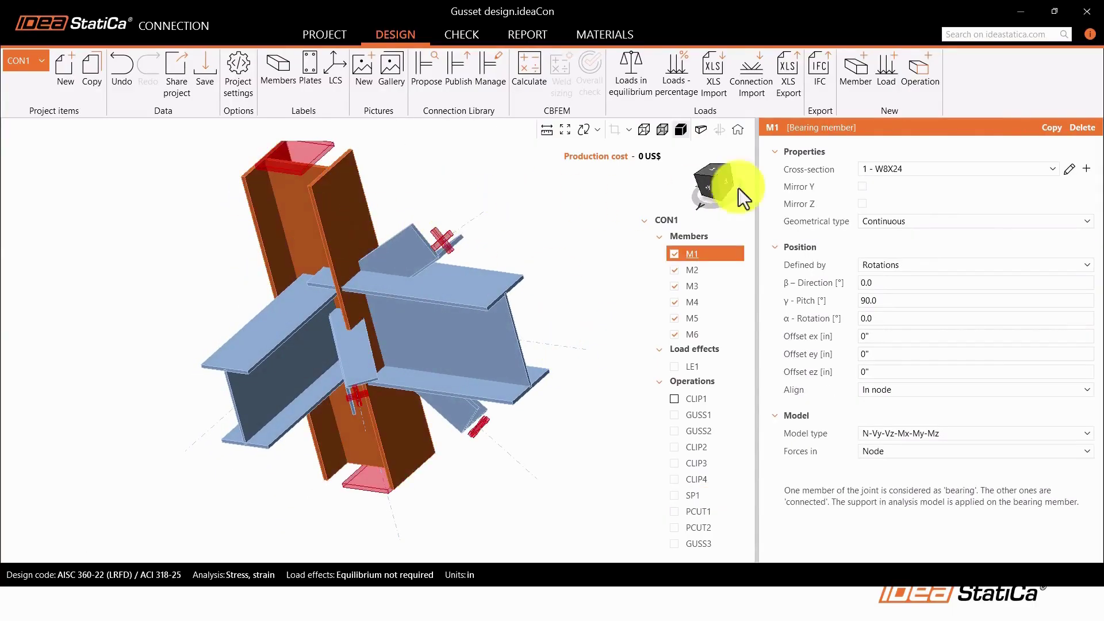
left_click(718, 178)
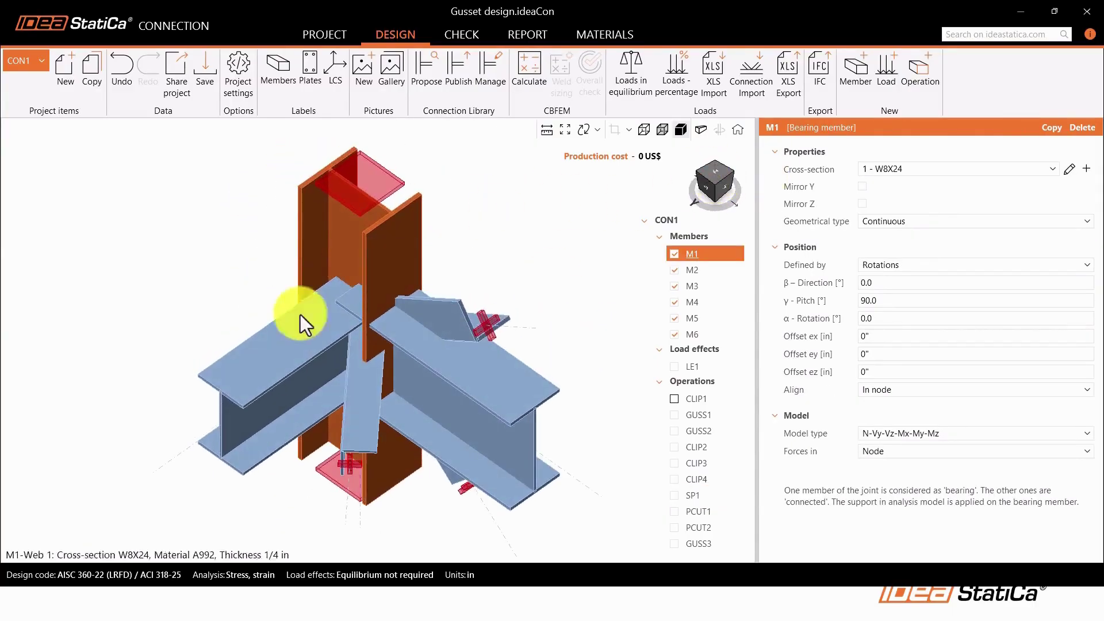
left_click(474, 395)
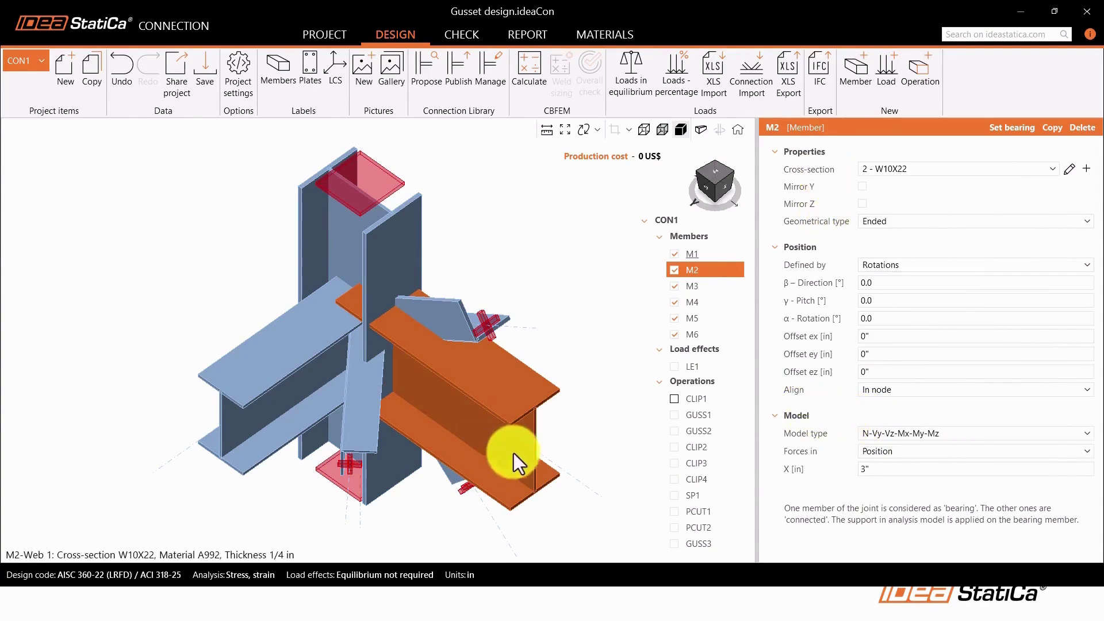
left_click(422, 313)
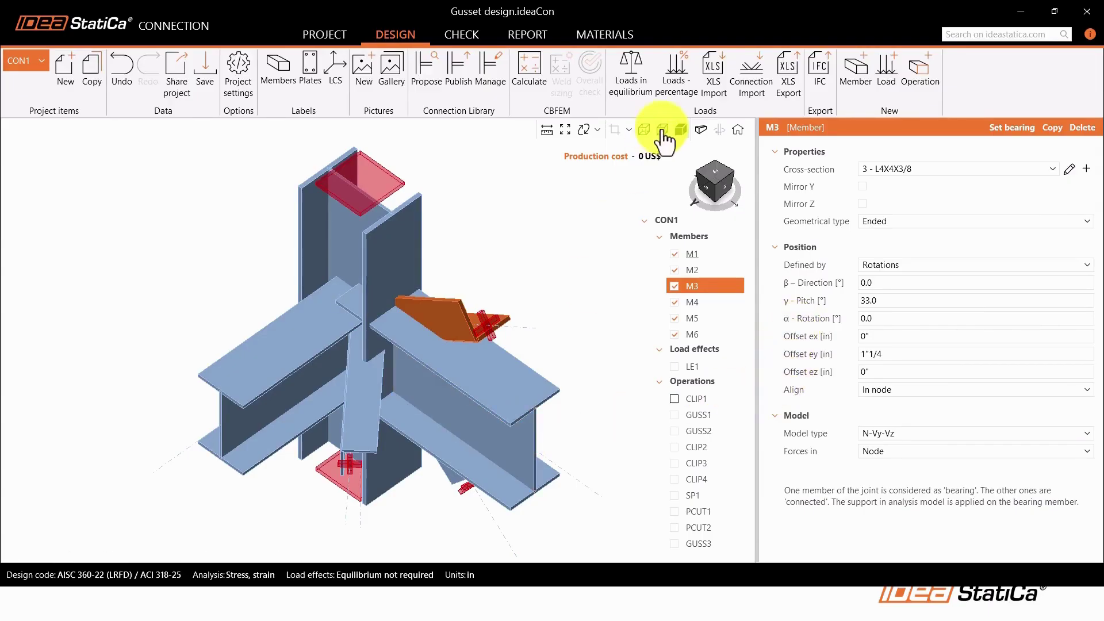
Check the analysis model of lines and supports, then return to see-through members with M1 selected
left_click(645, 130)
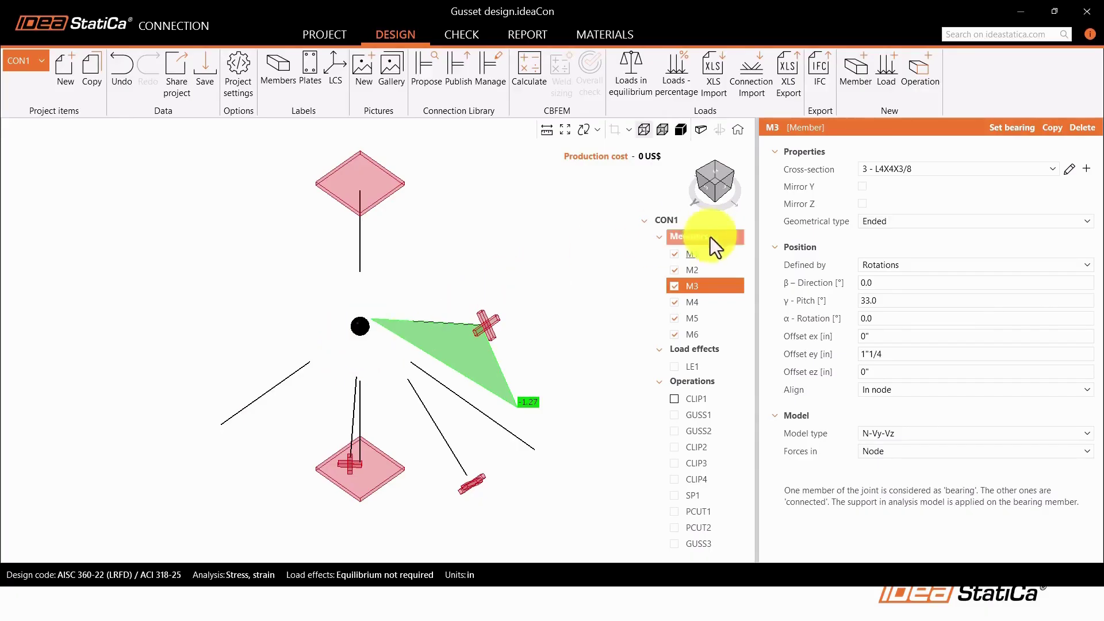
left_click(690, 255)
middle_click_drag(432, 265, 469, 247)
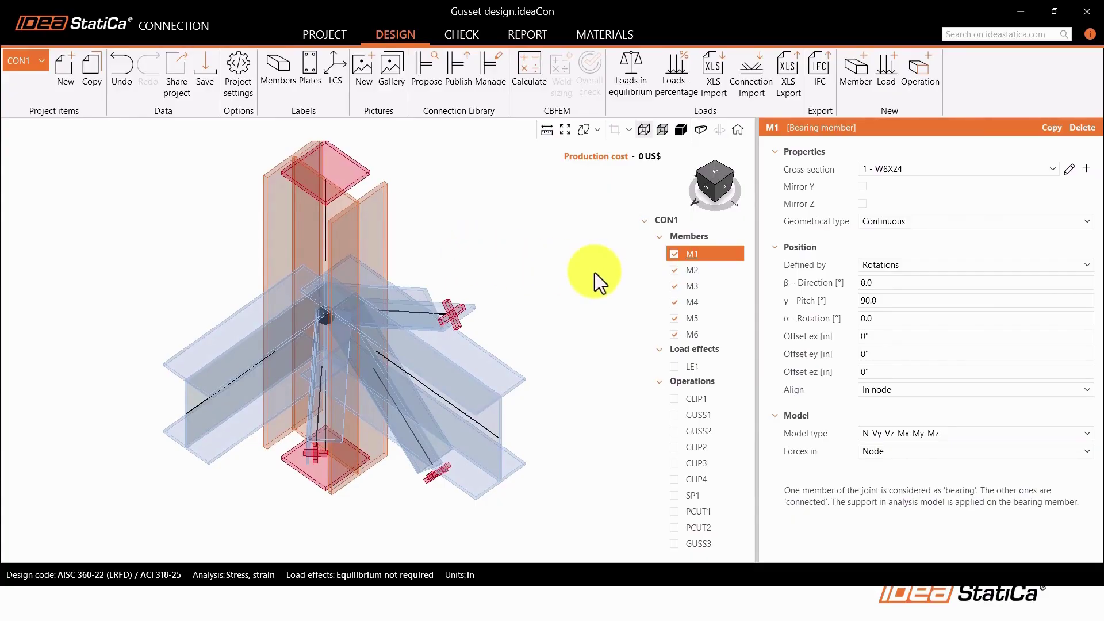
scroll(593, 275, "down", 2)
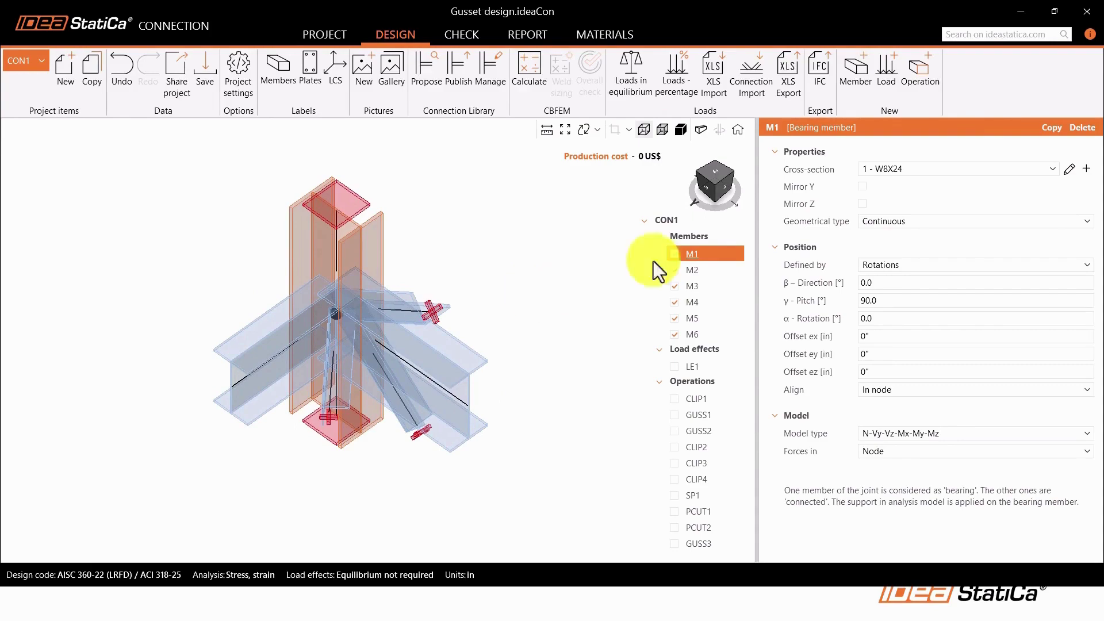
left_click(913, 78)
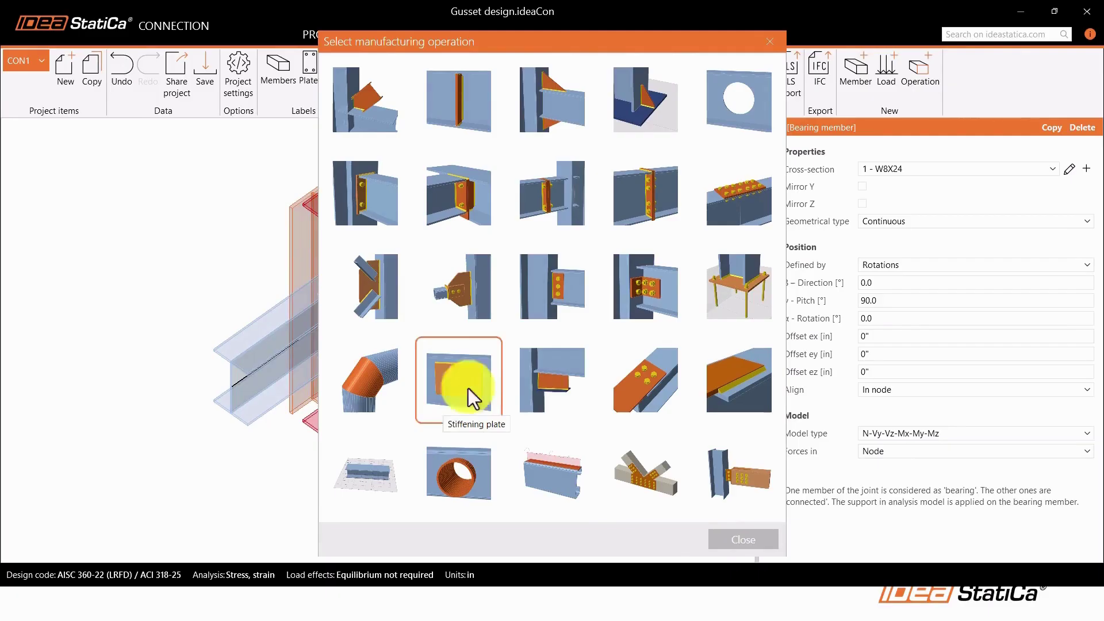
left_click(768, 42)
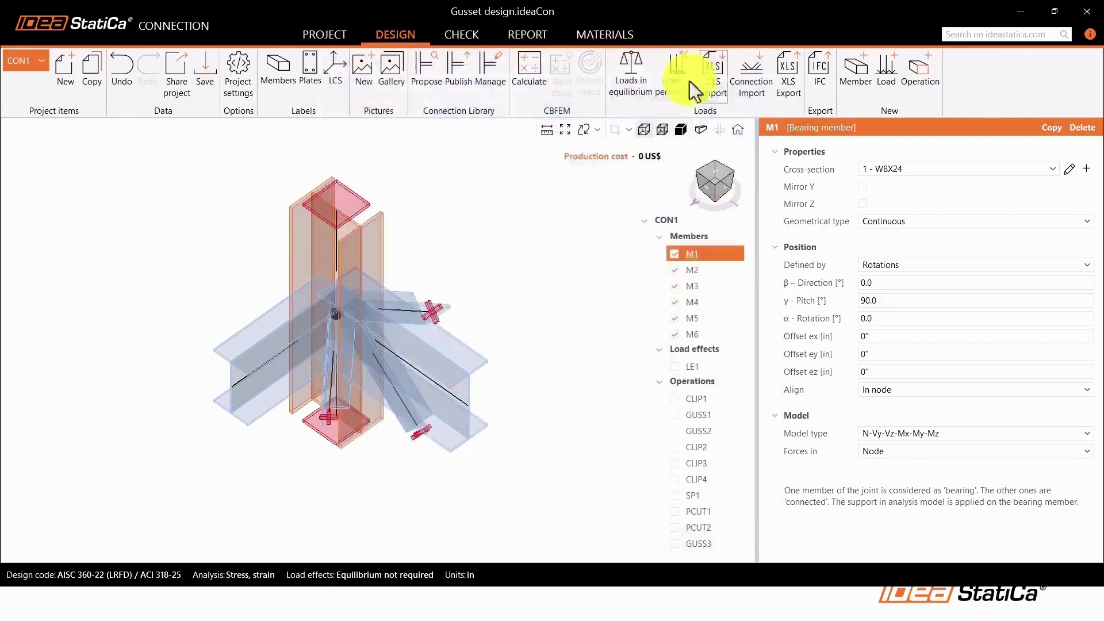
Enable the CLIP1 clip angle and show transparent members in front elevation
left_click(698, 397)
left_click(675, 398)
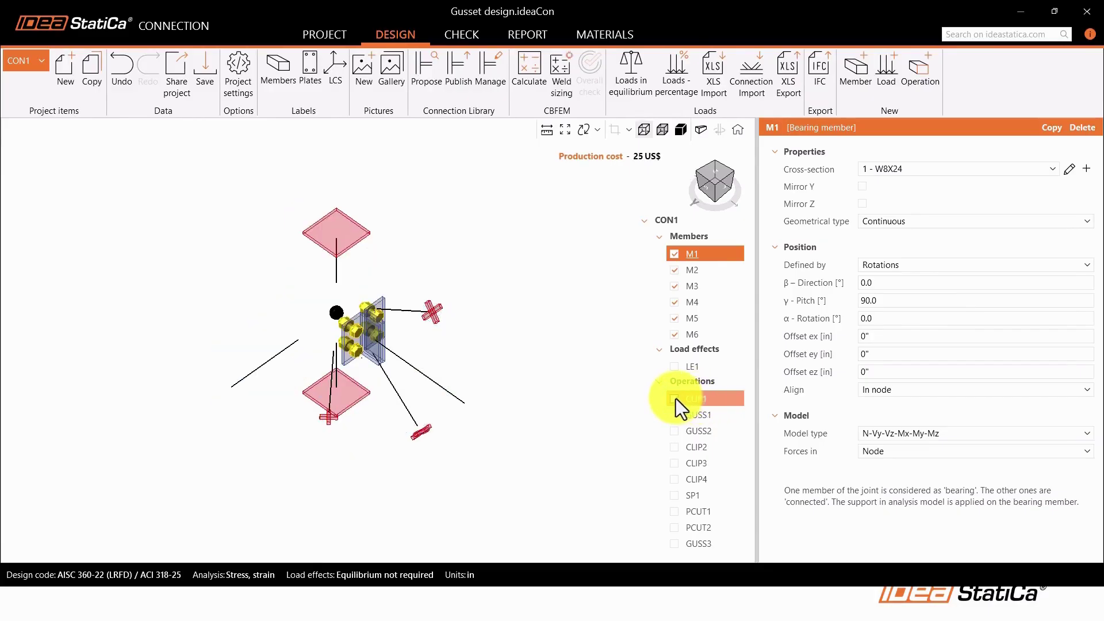
left_click(680, 131)
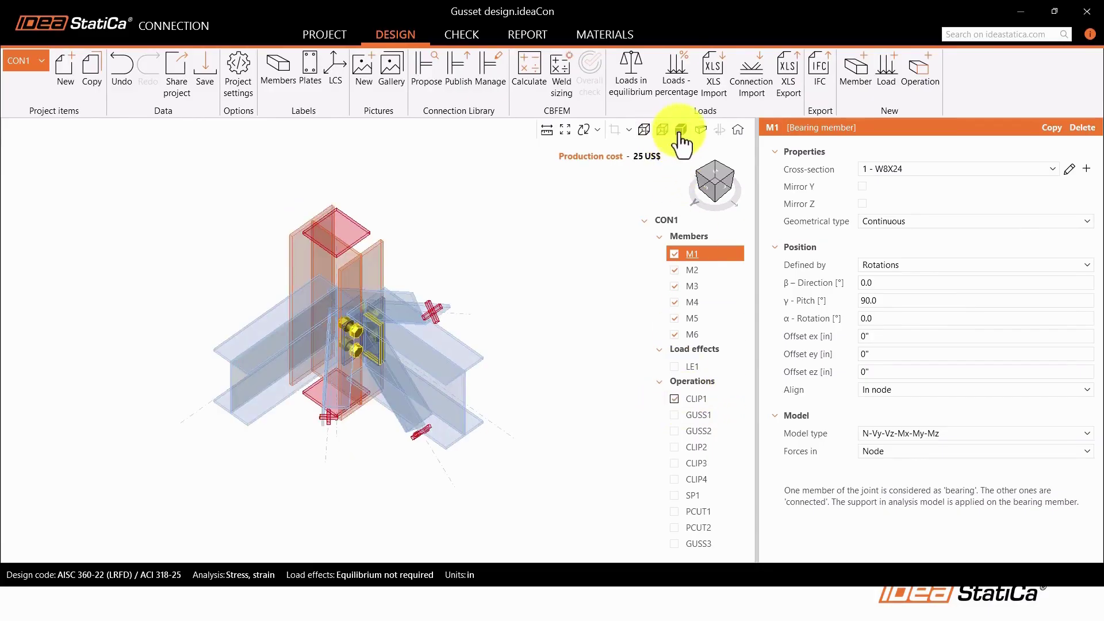
left_click(703, 189)
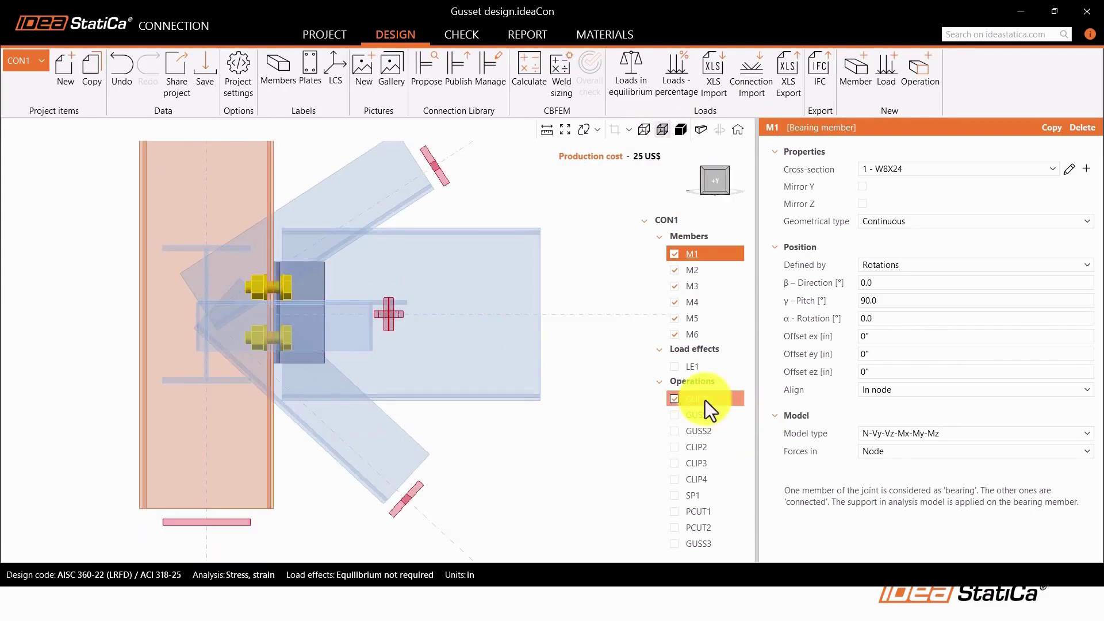
Review CLIP1's L3X3X3/8 angles and 3/4 A325 bolts from oblique angles
left_click(710, 399)
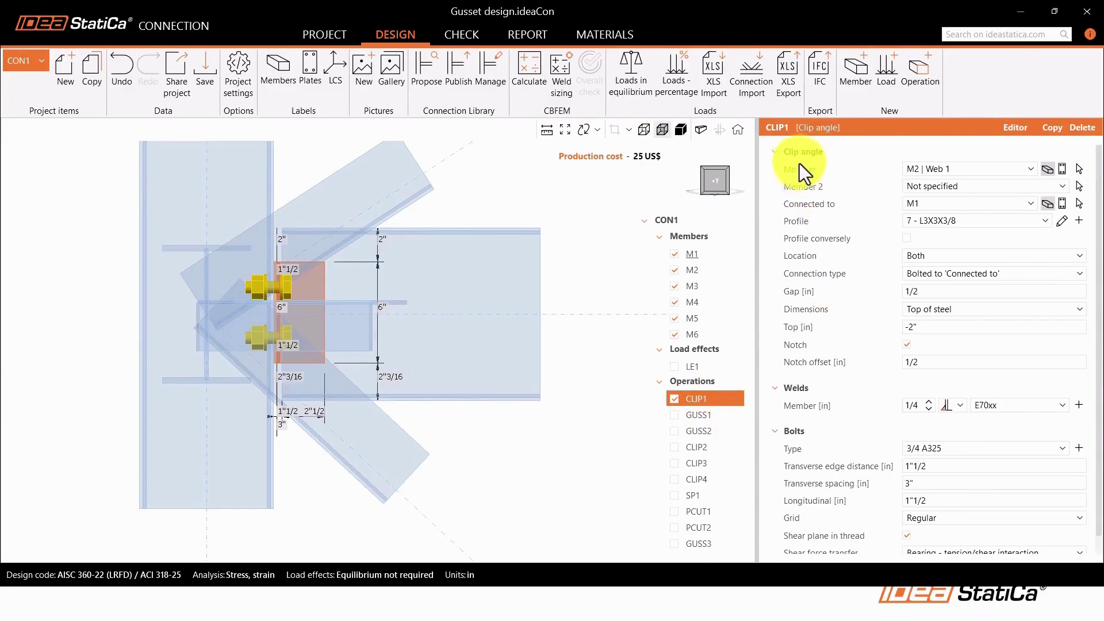
scroll(803, 170, "down", 1)
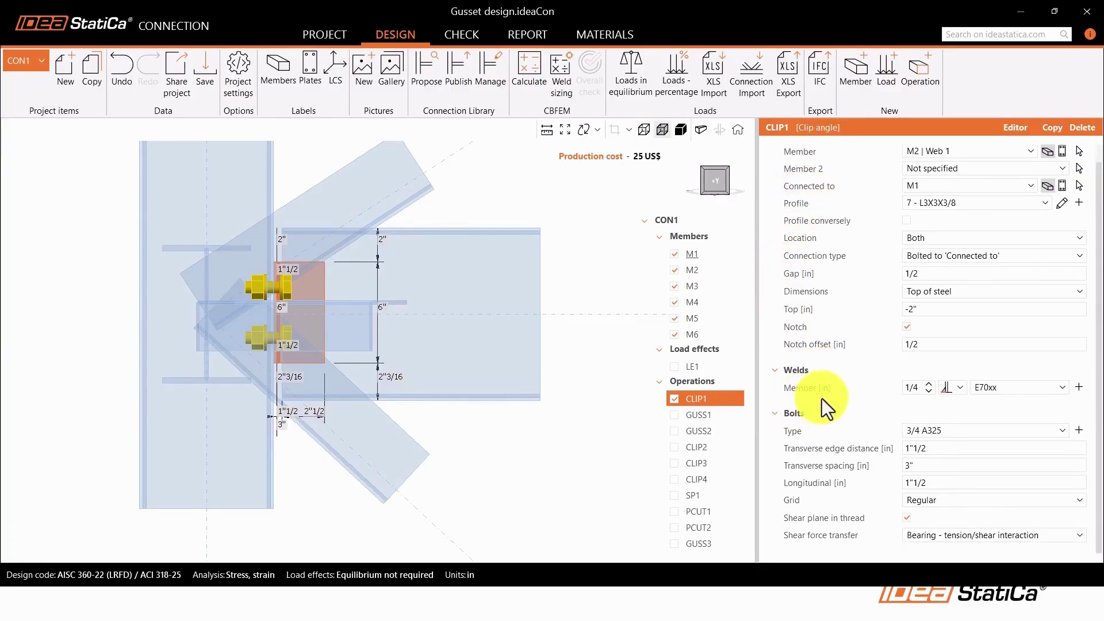
right_click_drag(489, 387, 353, 268)
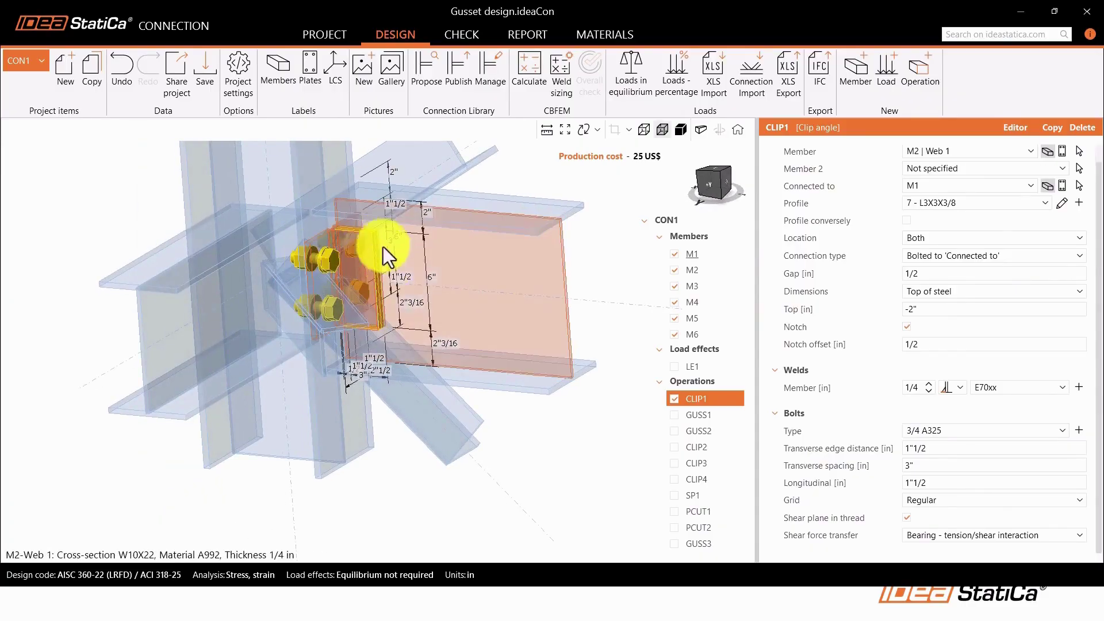
right_click_drag(429, 284, 568, 316)
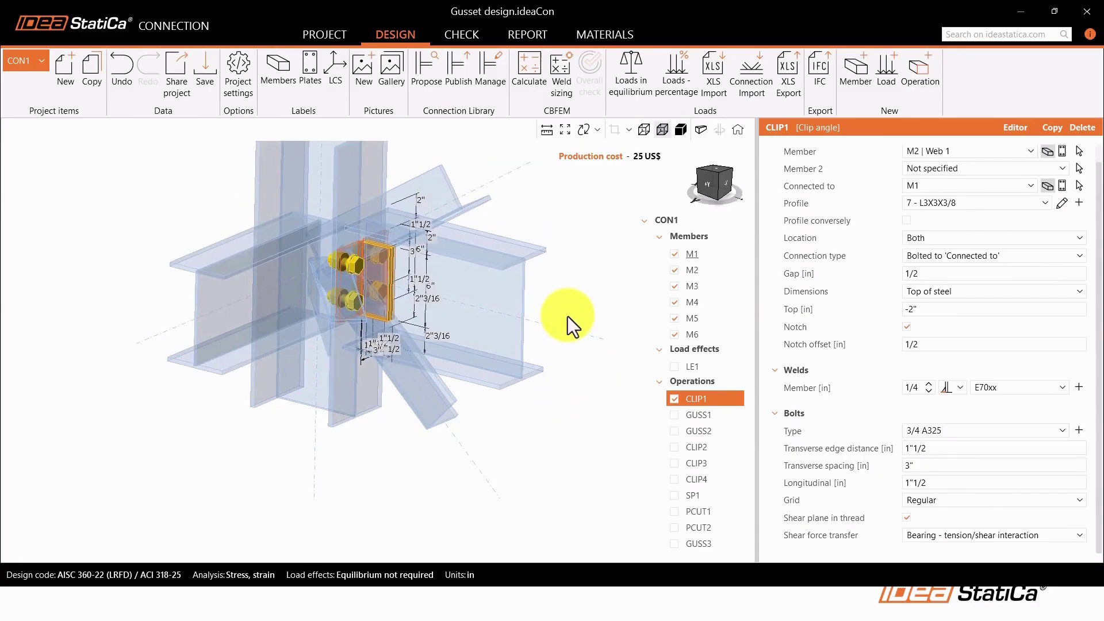
right_click_drag(564, 299, 566, 323)
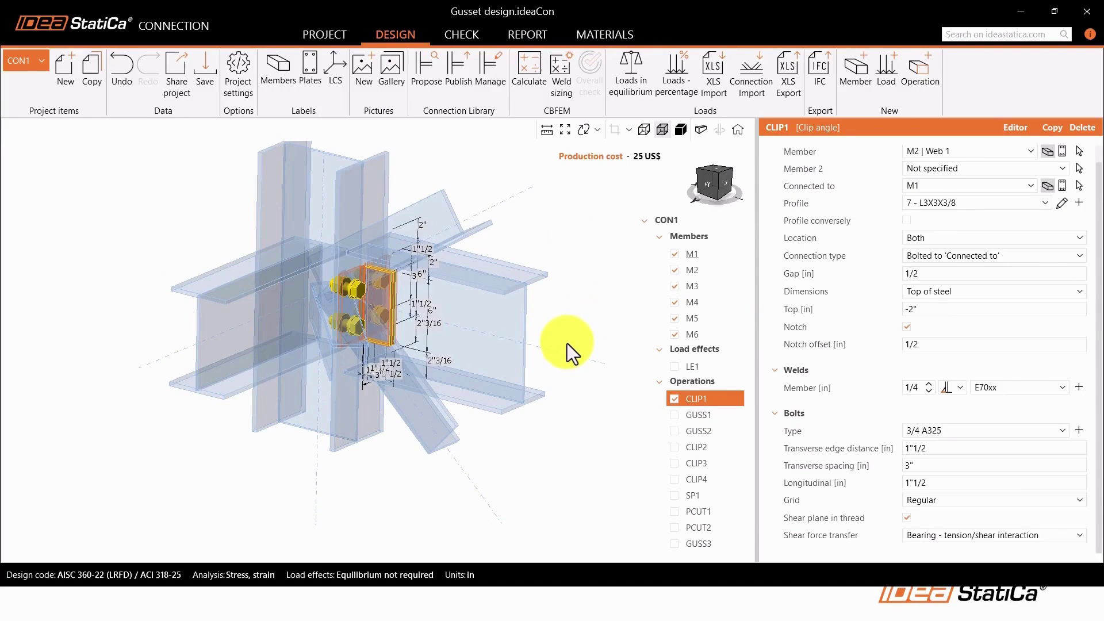
Review and enable the chamfered 3/8 in GUSS1 gusset plate bolting brace M3
left_click(698, 415)
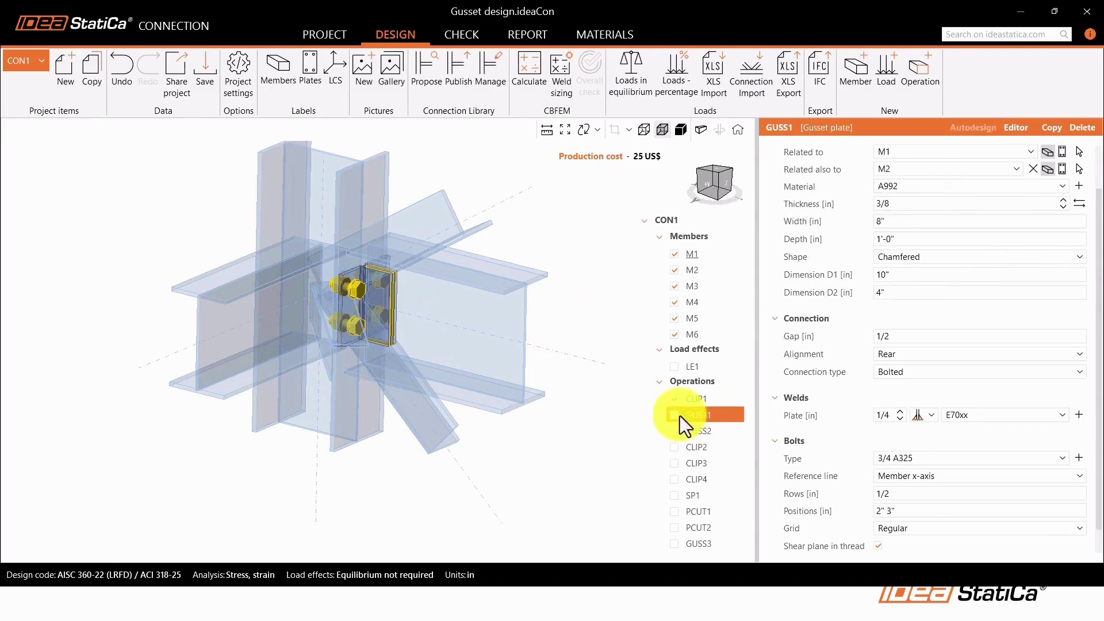
scroll(606, 373, "up", 3)
middle_click_drag(606, 372, 455, 422)
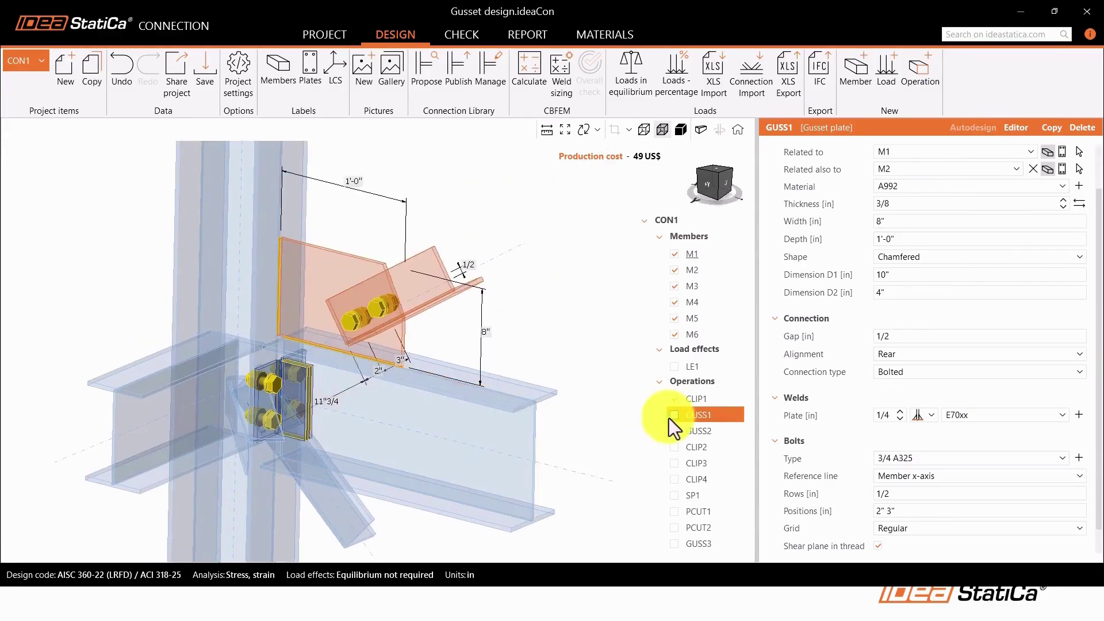
scroll(819, 353, "up", 2)
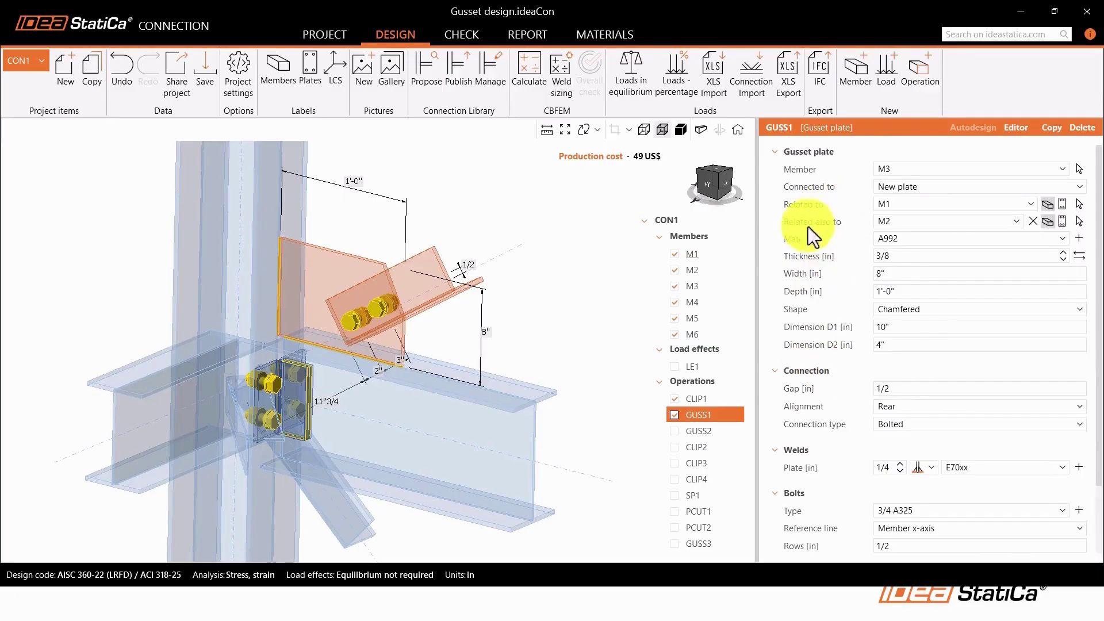
scroll(844, 406, "down", 3)
scroll(840, 415, "up", 3)
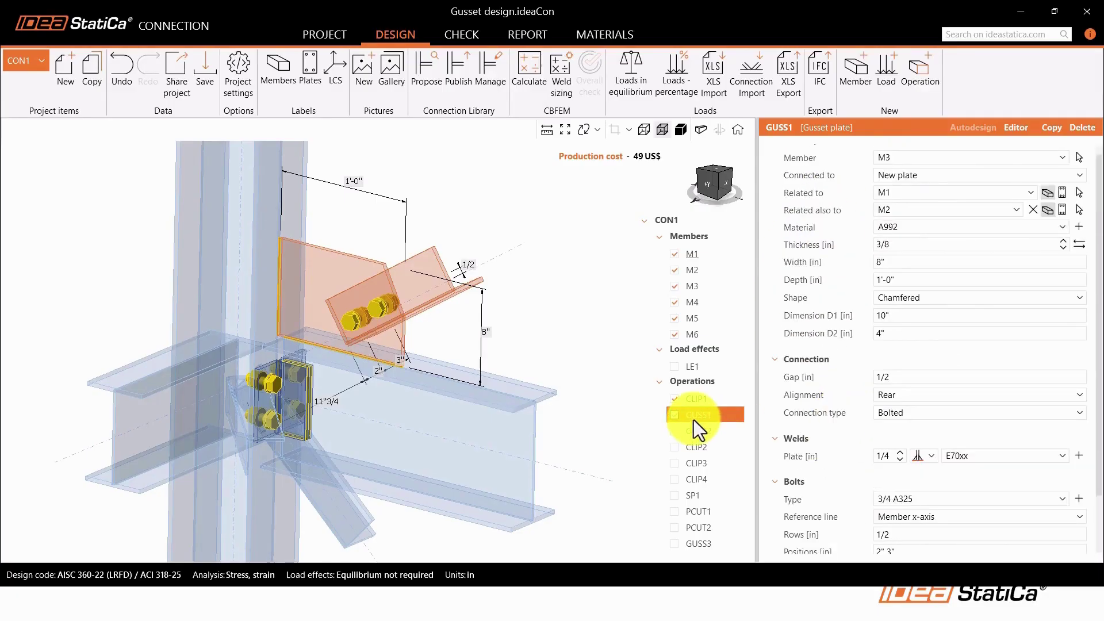
left_click(694, 419)
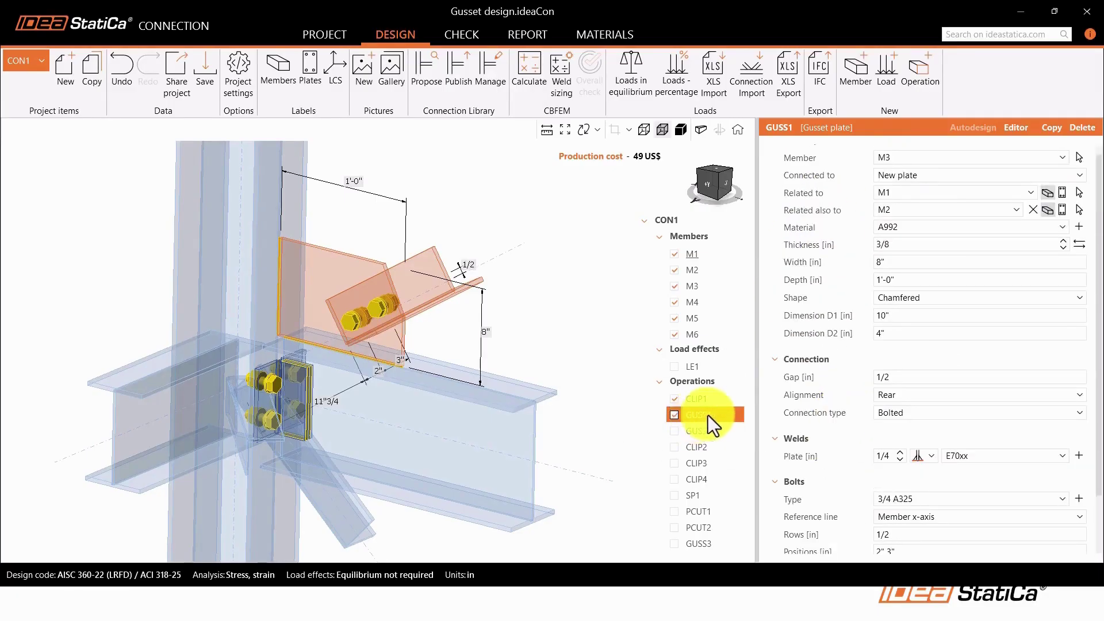
left_click(708, 181)
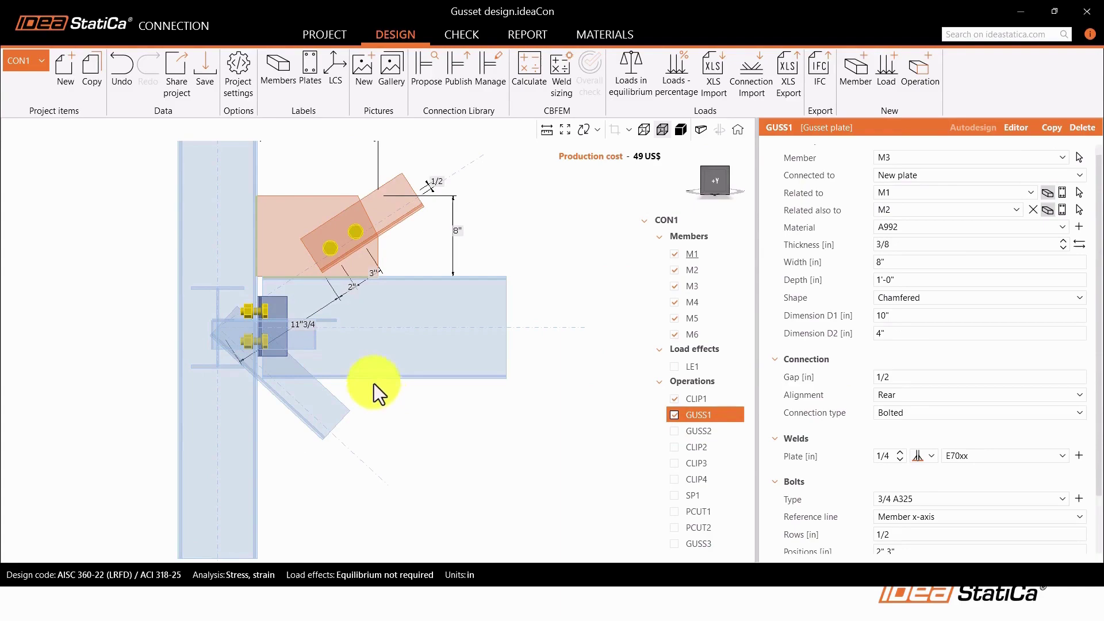
Enable the GUSS2 gusset plate bolting lower brace M4 below the beam
right_click(688, 415)
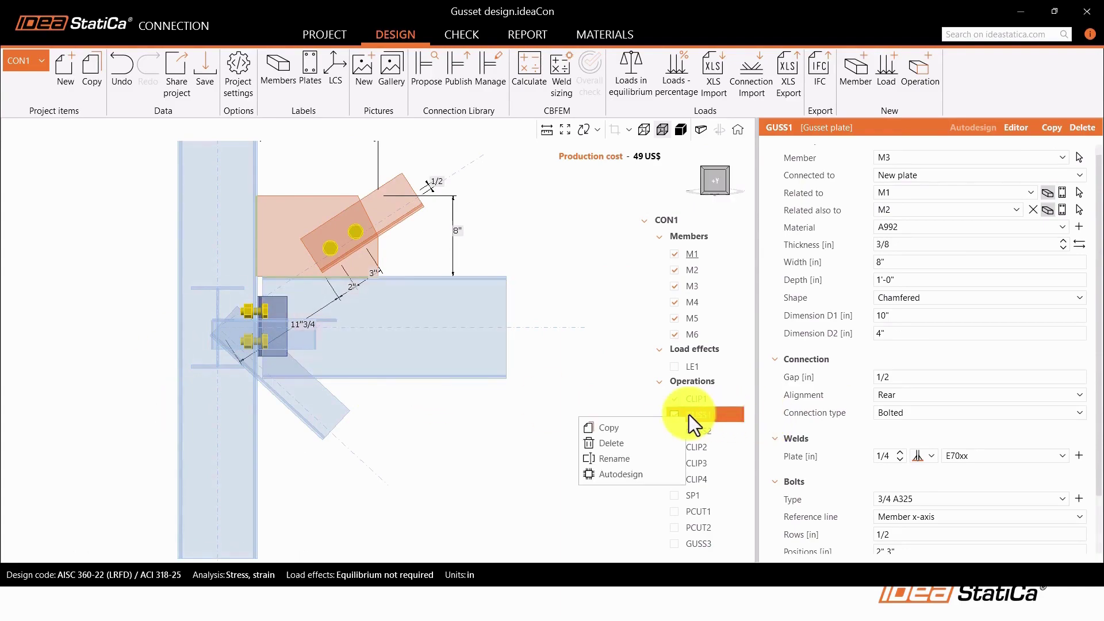
left_click(546, 334)
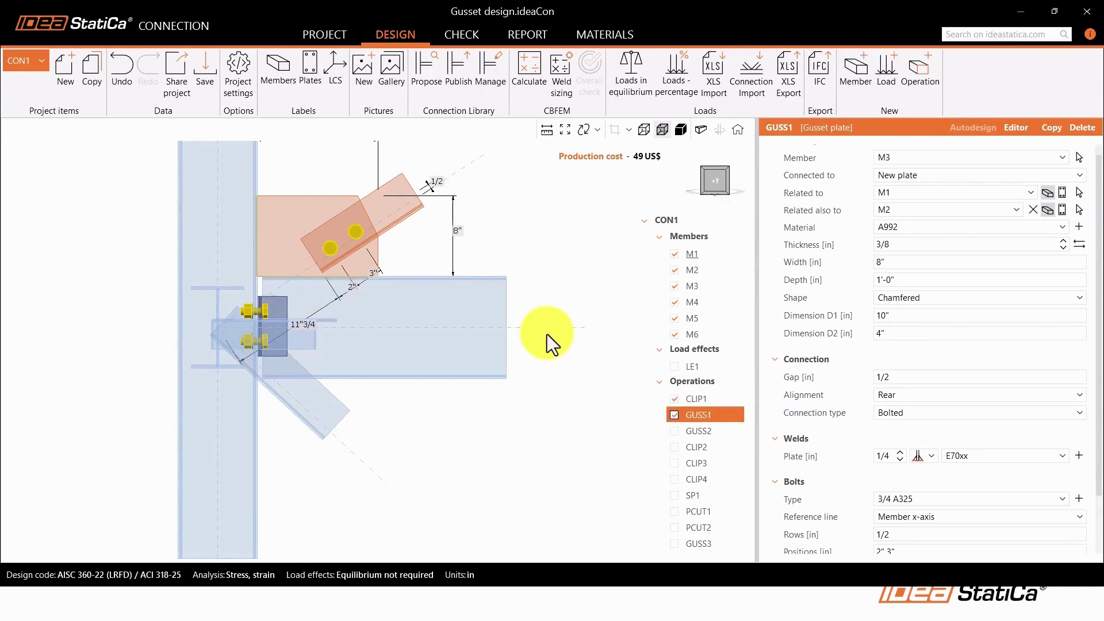
left_click(702, 430)
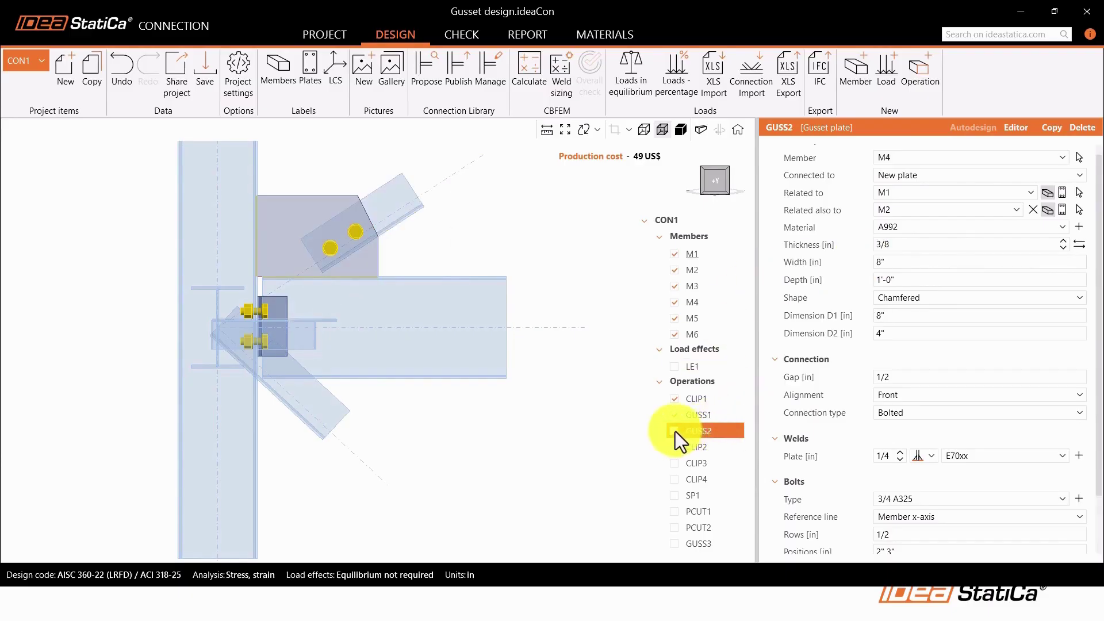
left_click(674, 431)
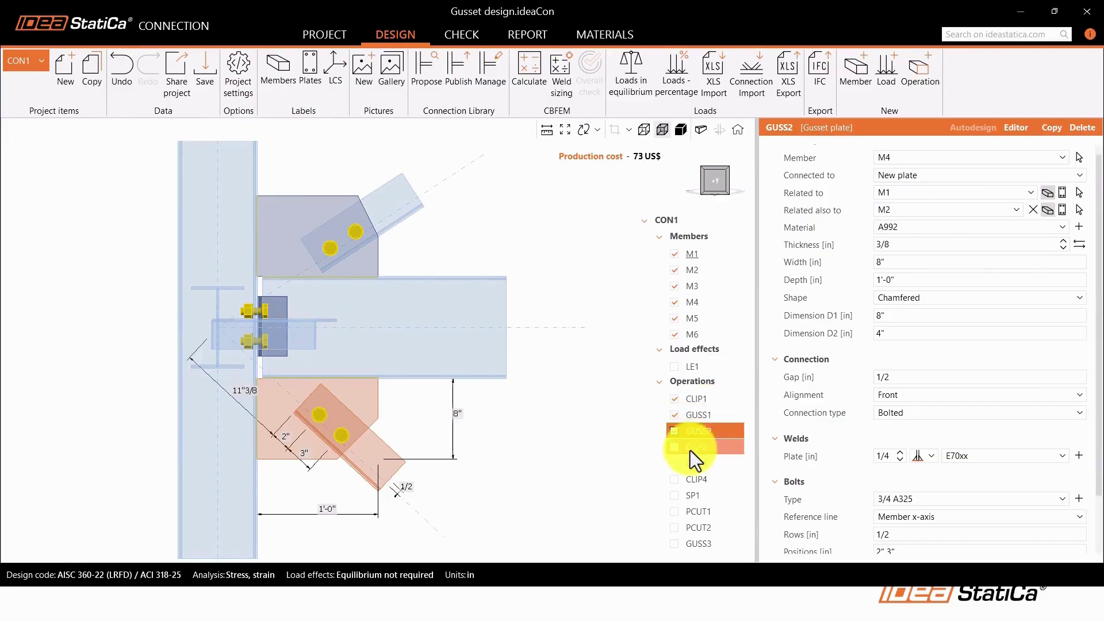
Show solid members in front elevation and select the CLIP2 clip angle tying GUSS1 to M1
left_click(680, 130)
right_click_drag(544, 237, 487, 266)
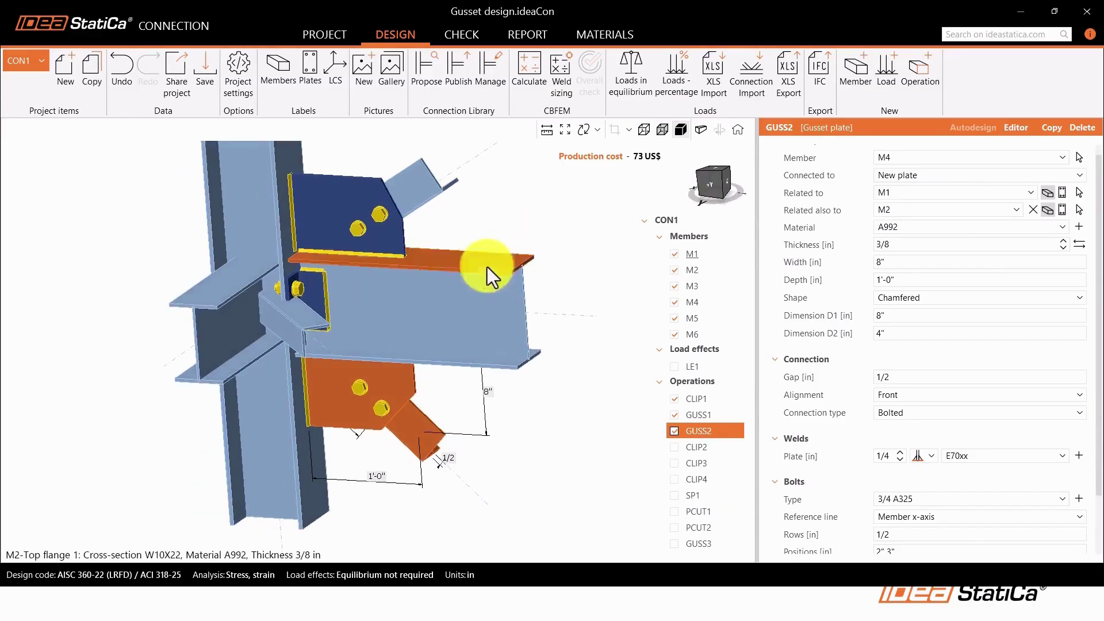
left_click(706, 184)
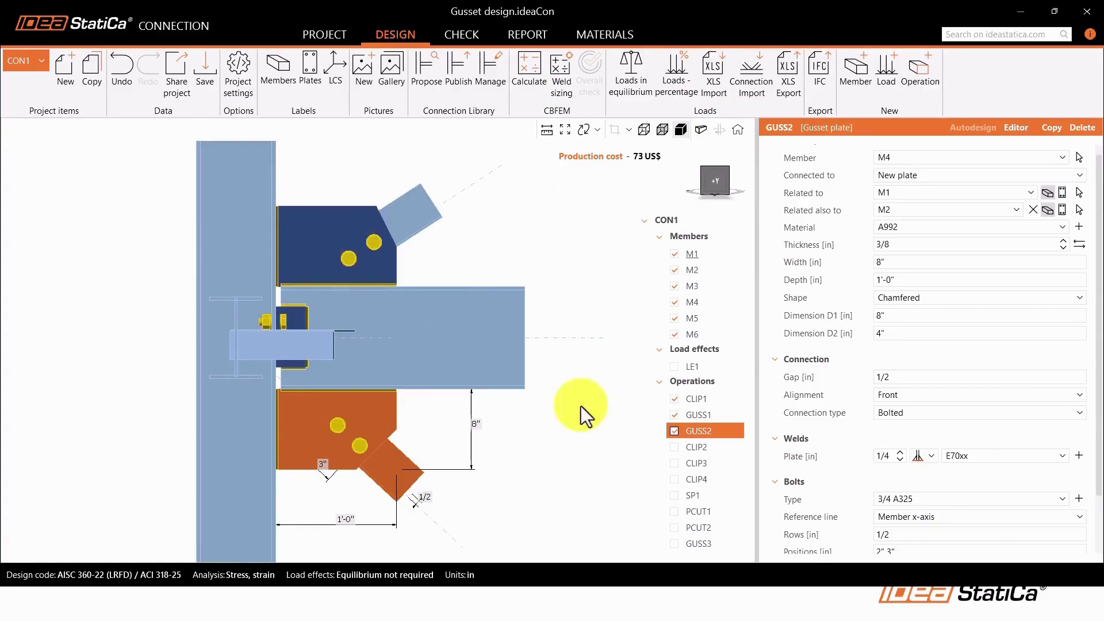
left_click(677, 447)
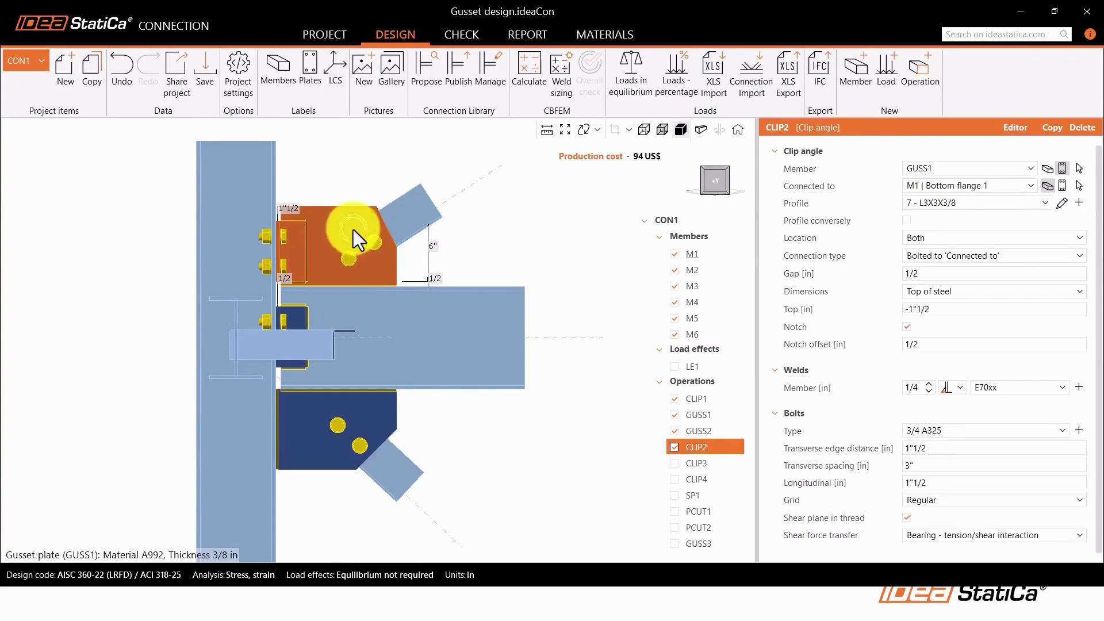
Enable clip angles CLIP3 and CLIP4, raising cost to 140 US$, and view them isometrically
left_click(675, 464)
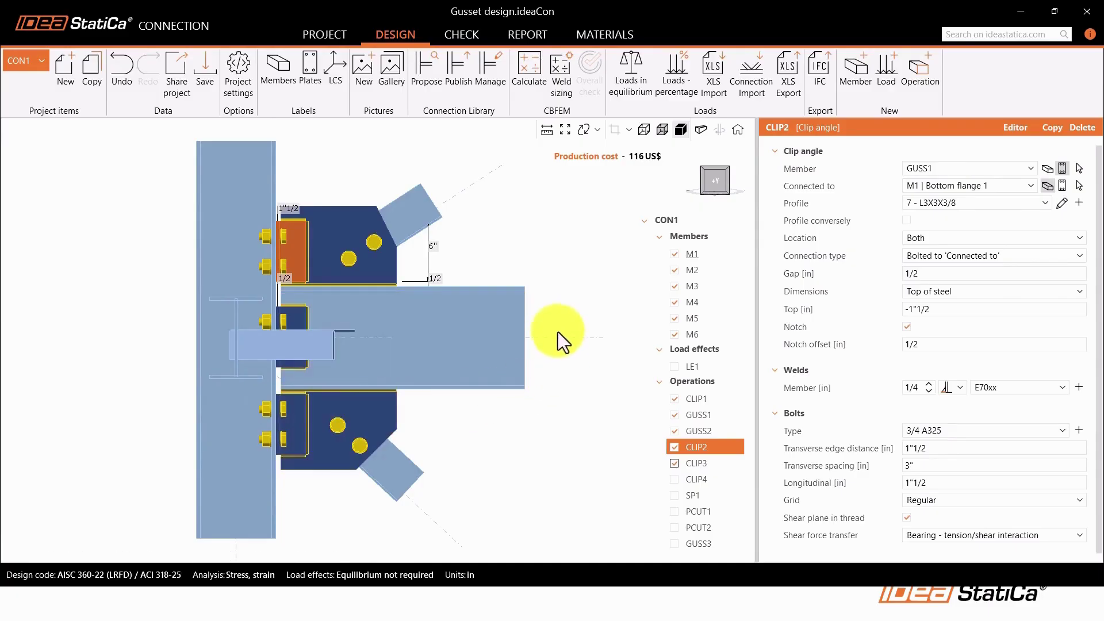
left_click(675, 479)
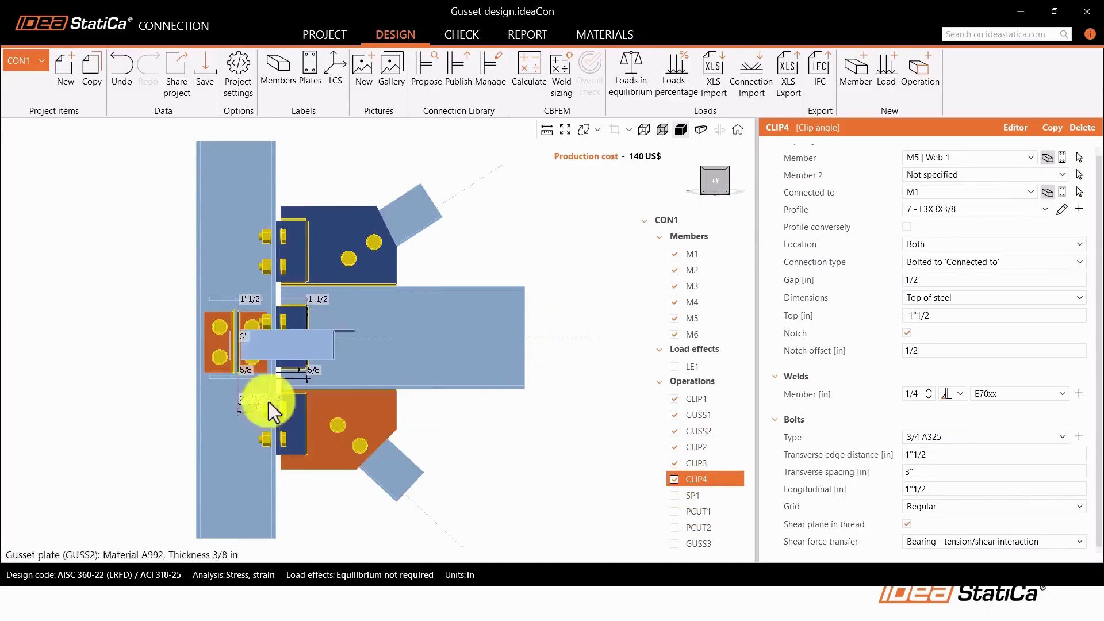
left_click(234, 301)
right_click_drag(240, 301, 423, 348)
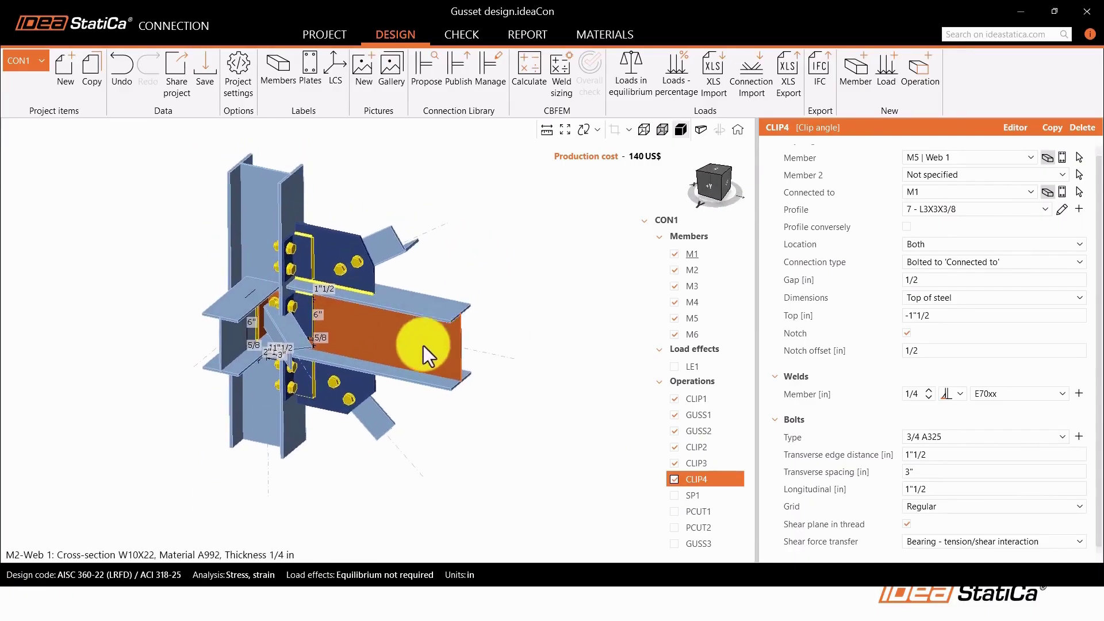
left_click(716, 177)
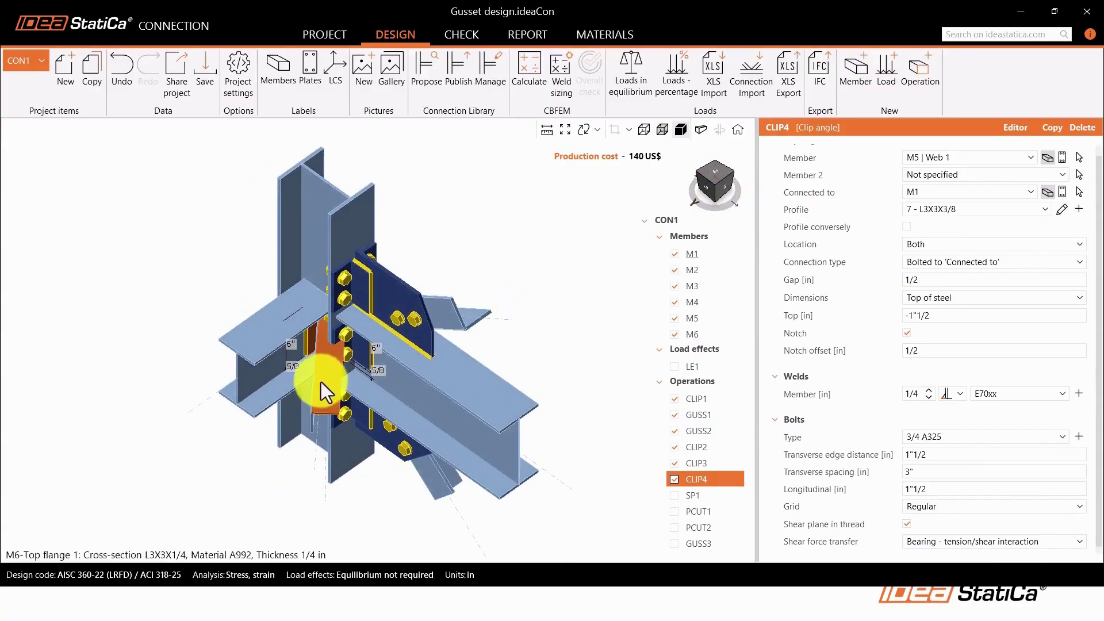
middle_click_drag(321, 382, 305, 378)
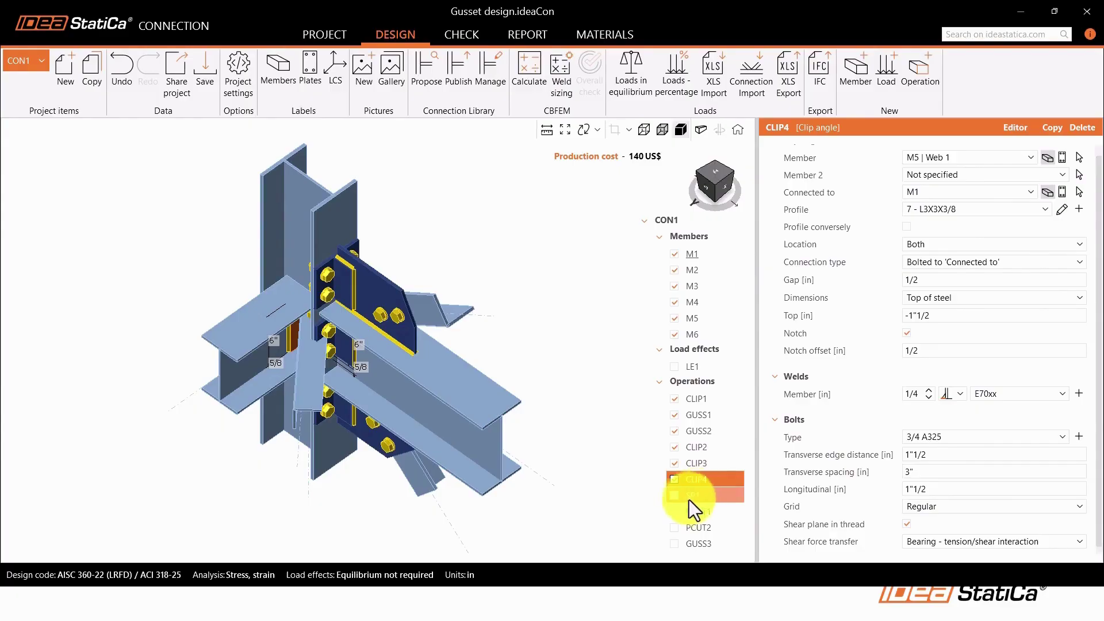
Enable stiffening plate SP1 with transparent display; cost rises to 155 US$
left_click(674, 495)
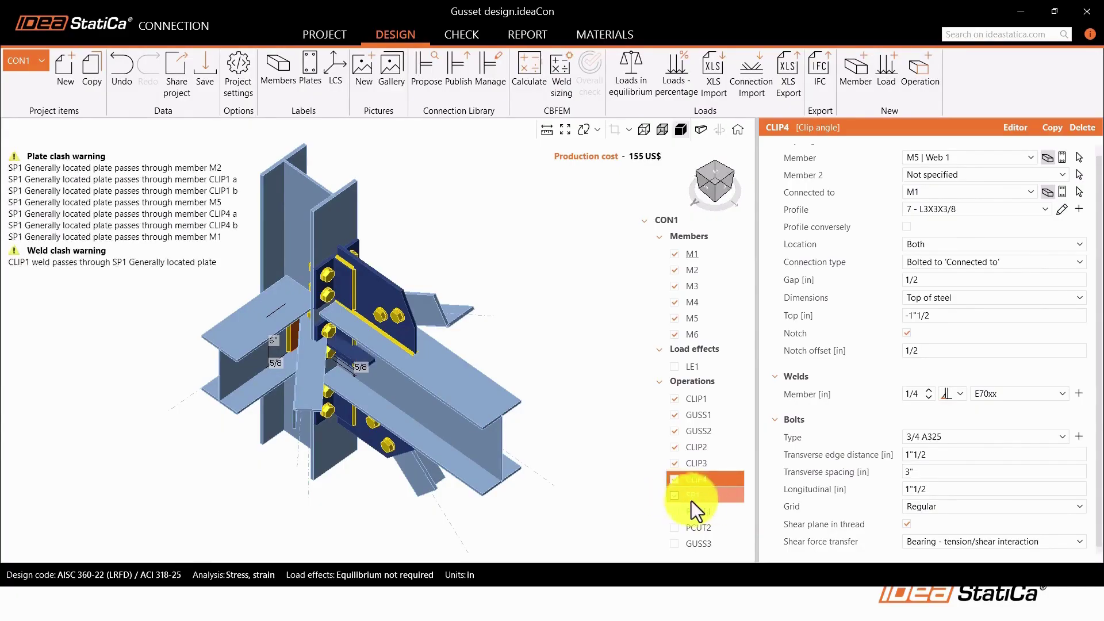
left_click(662, 130)
right_click_drag(463, 220, 519, 289)
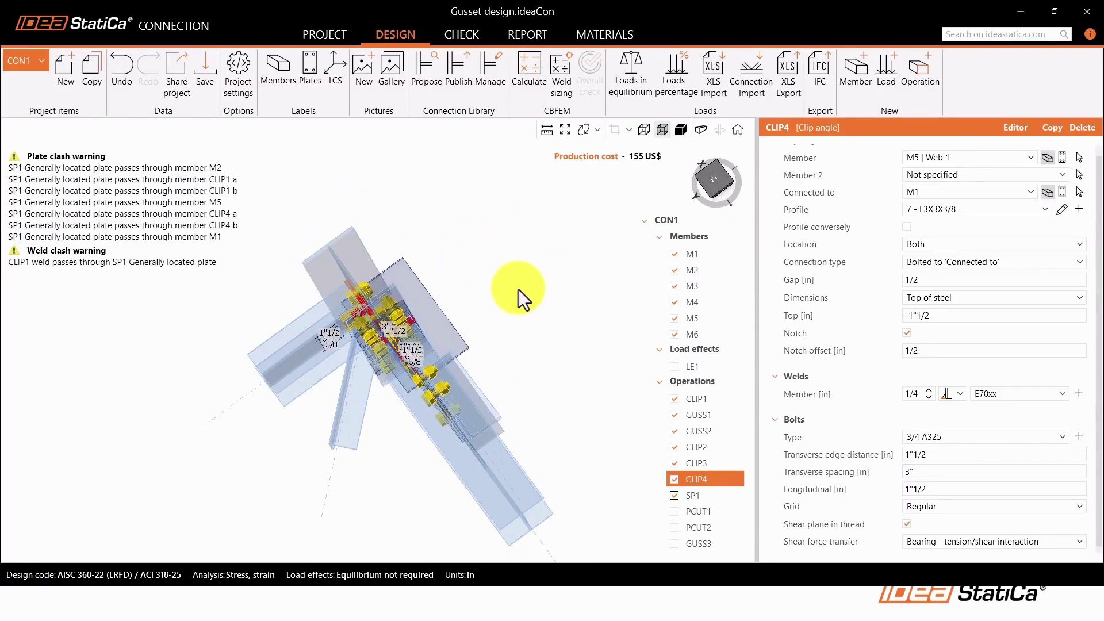
Select plate SP1, inspect it in the model and bring up its Shape options
left_click(698, 495)
scroll(501, 333, "up", 2)
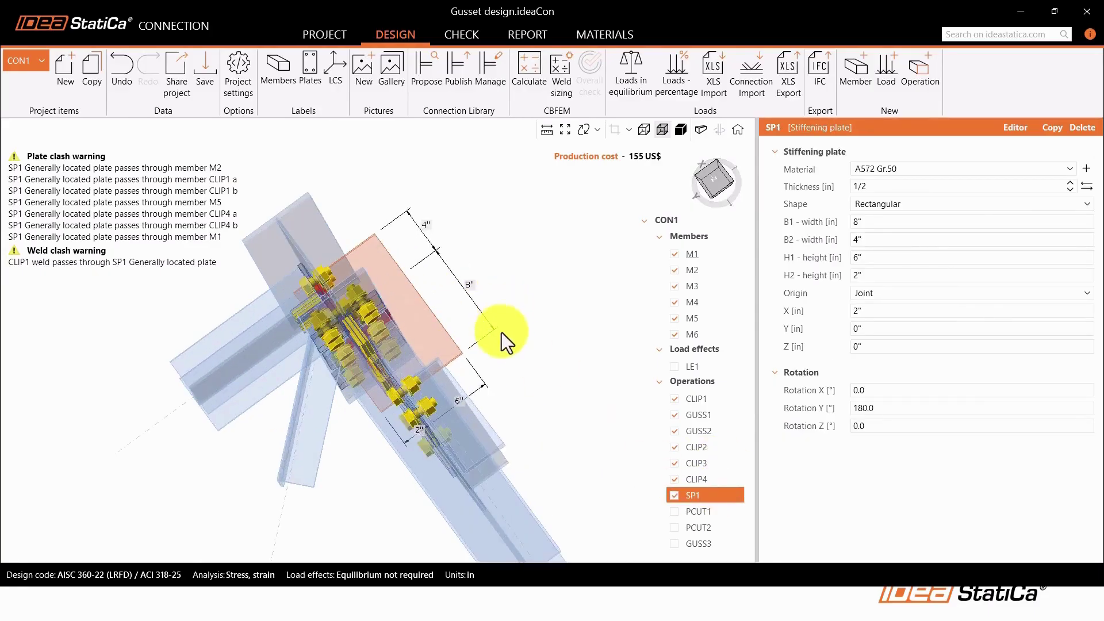
right_click_drag(528, 343, 537, 295)
middle_click_drag(525, 296, 537, 288)
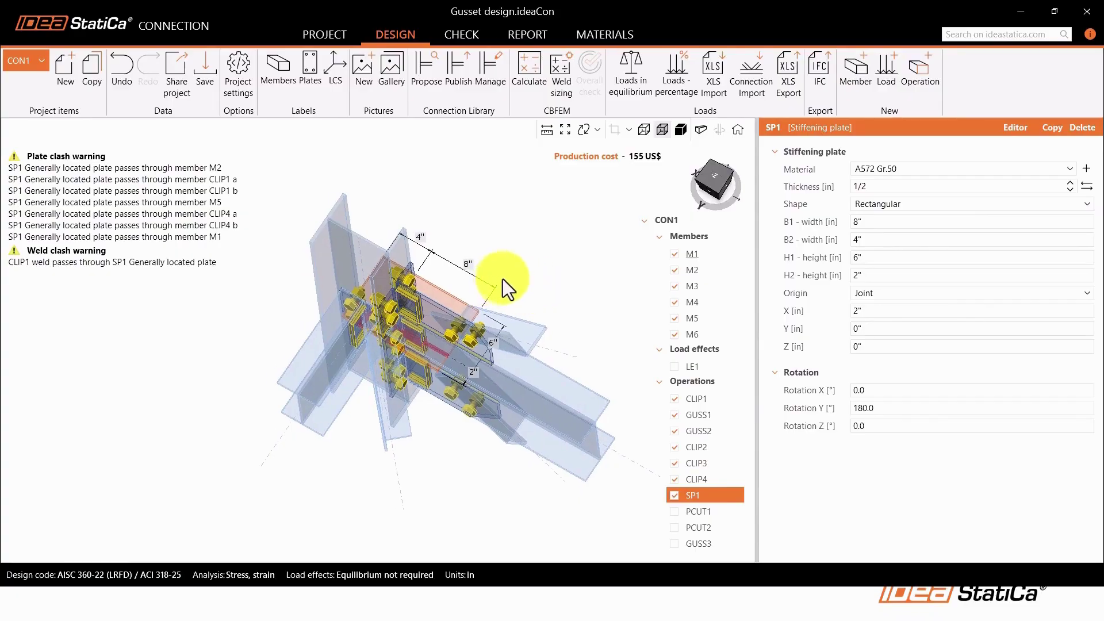
left_click(917, 206)
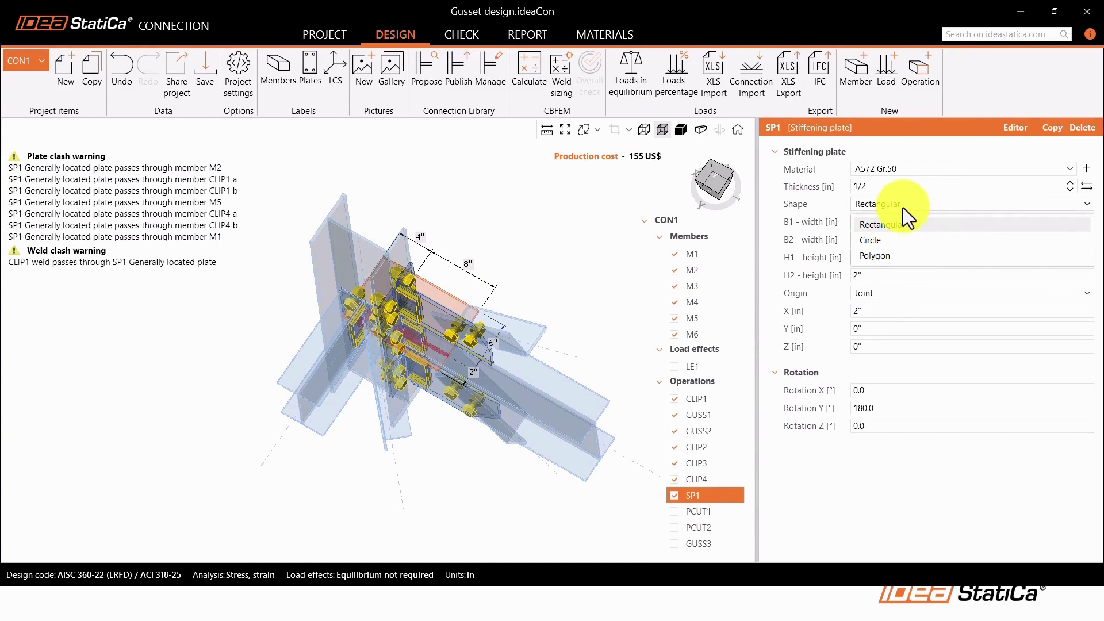
Make SP1 a polygon from the Gusset plate1.dxf polyline in inches (14.5 × 13.75 in)
left_click(887, 257)
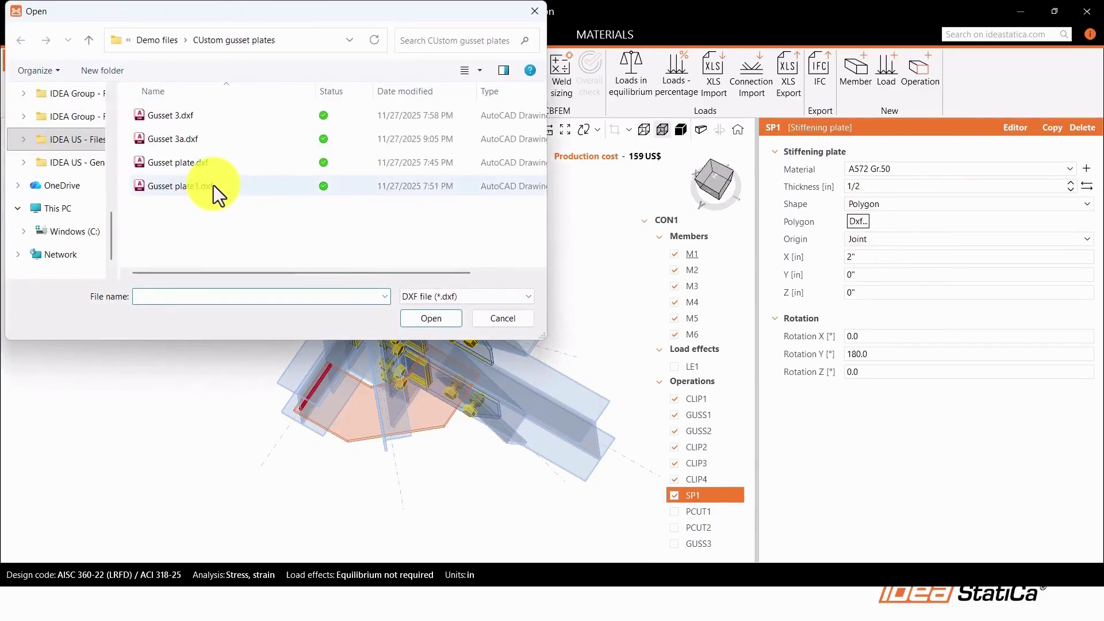
left_click(191, 183)
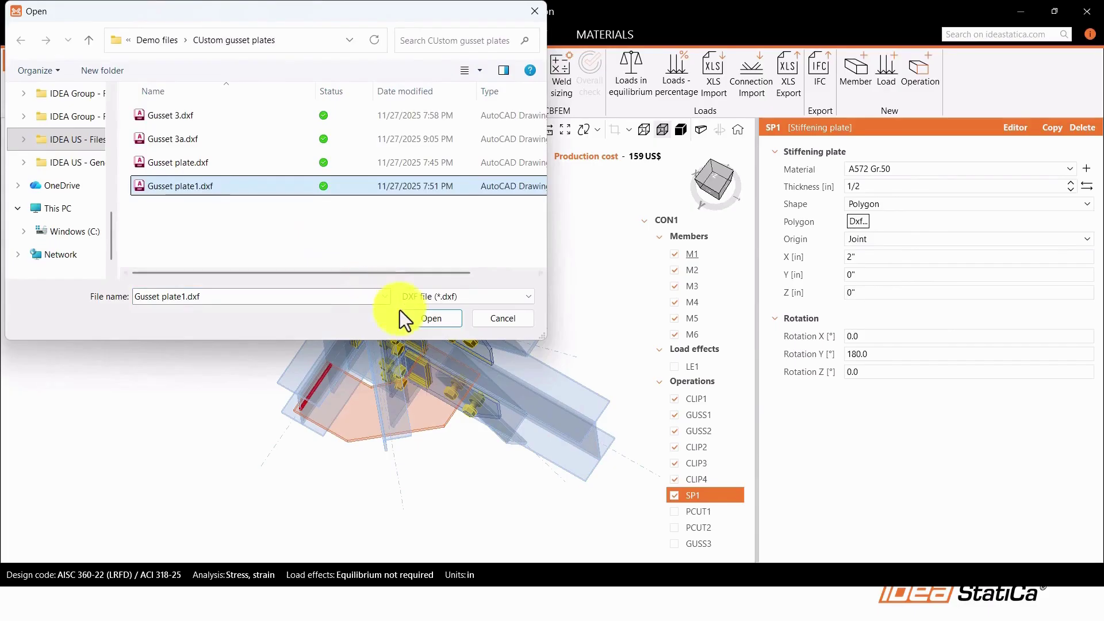
left_click(430, 318)
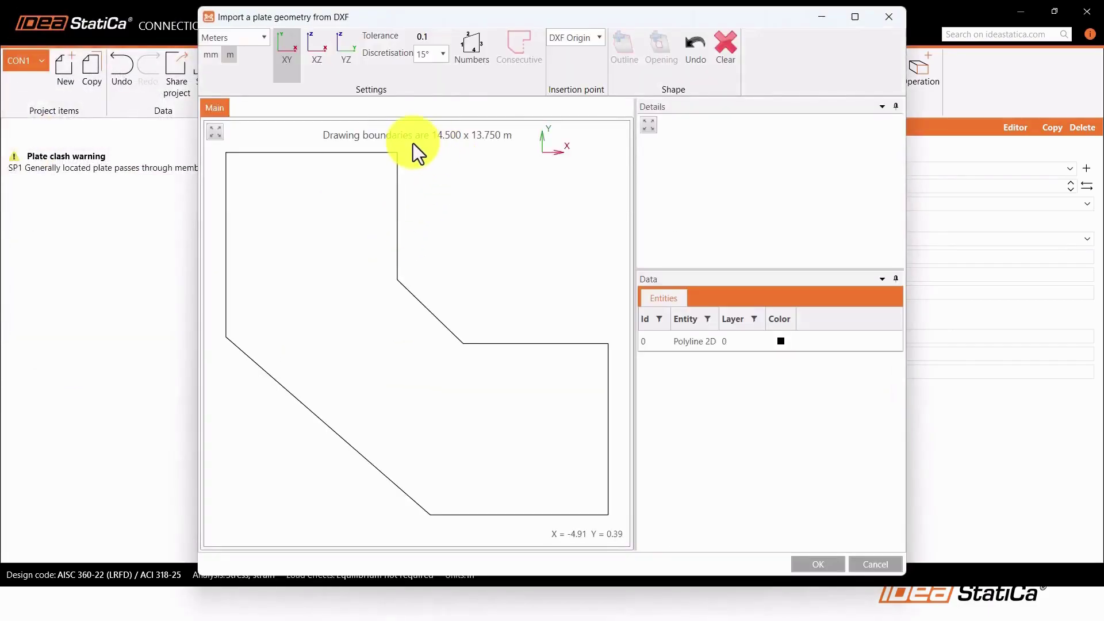
left_click(226, 36)
left_click(219, 131)
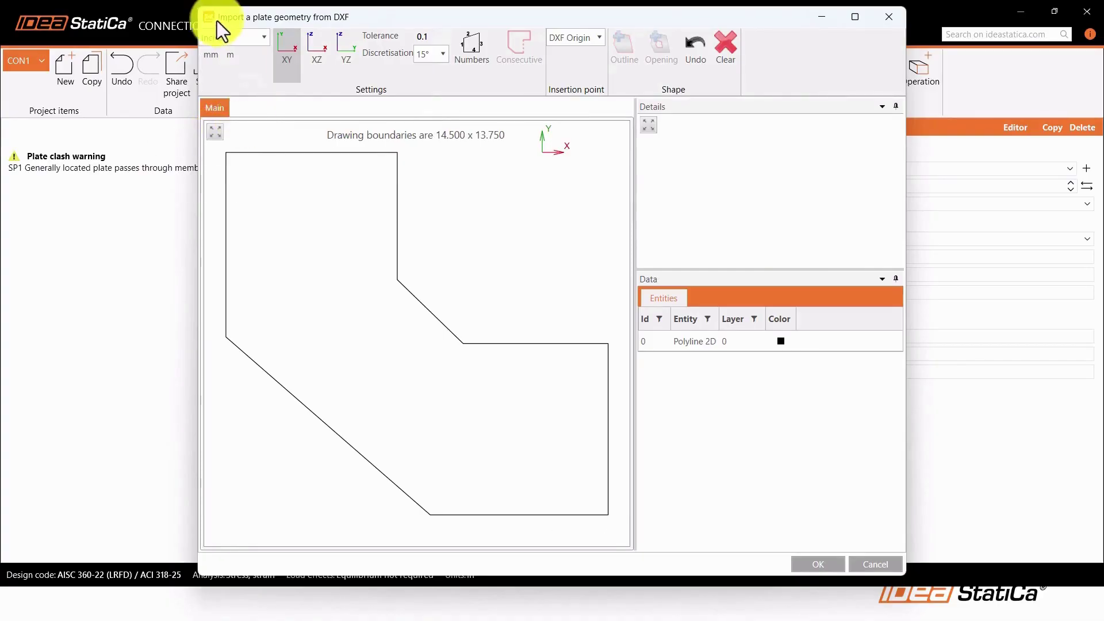
left_click(328, 153)
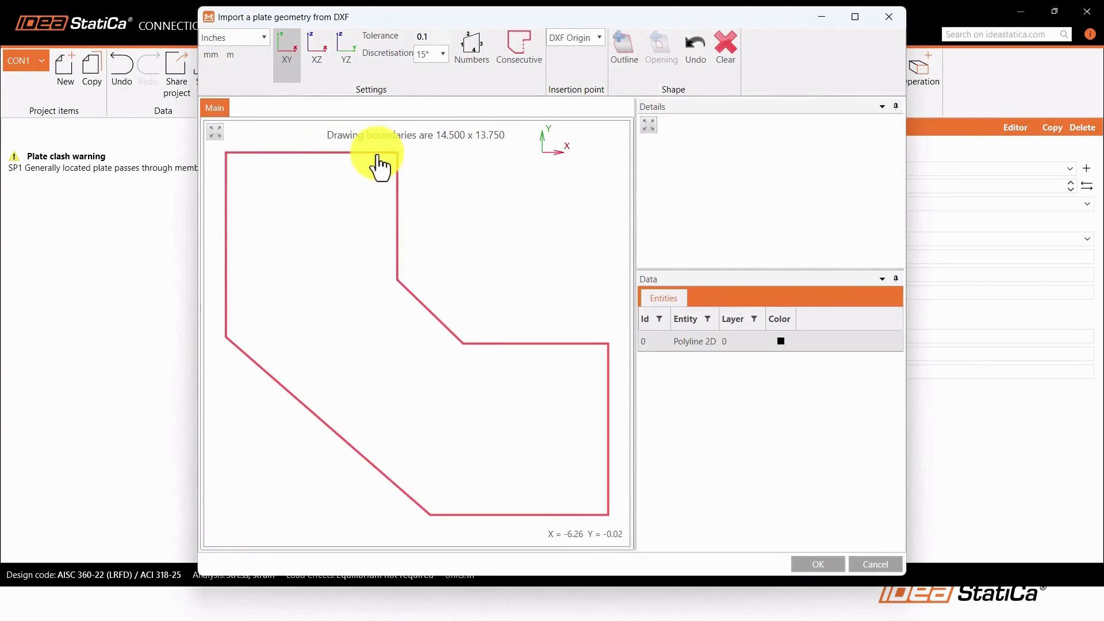
left_click(626, 64)
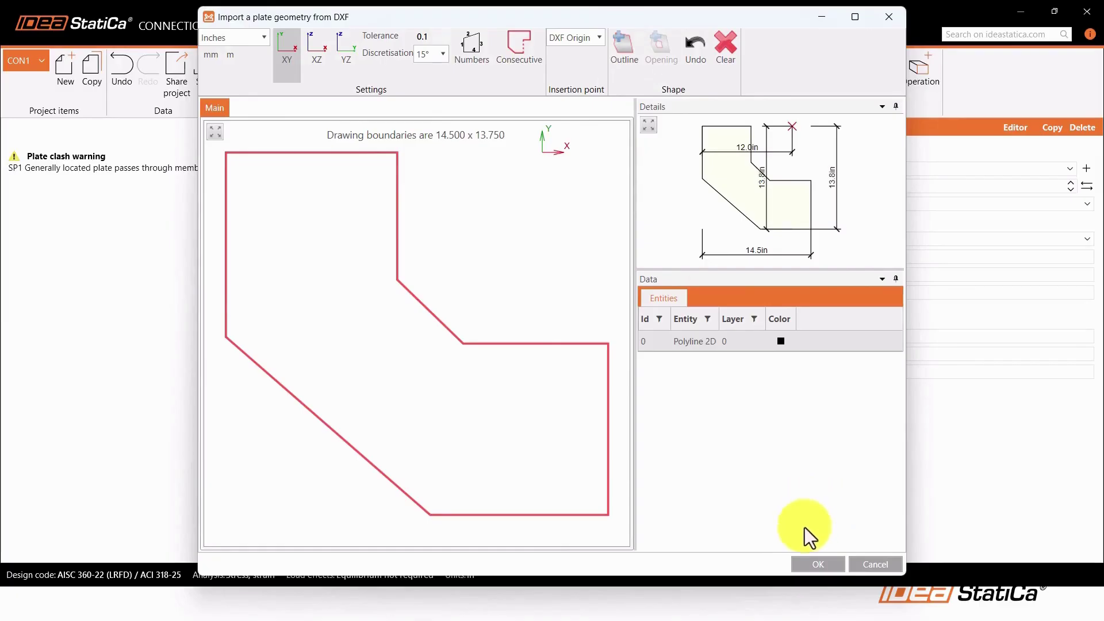
left_click(804, 563)
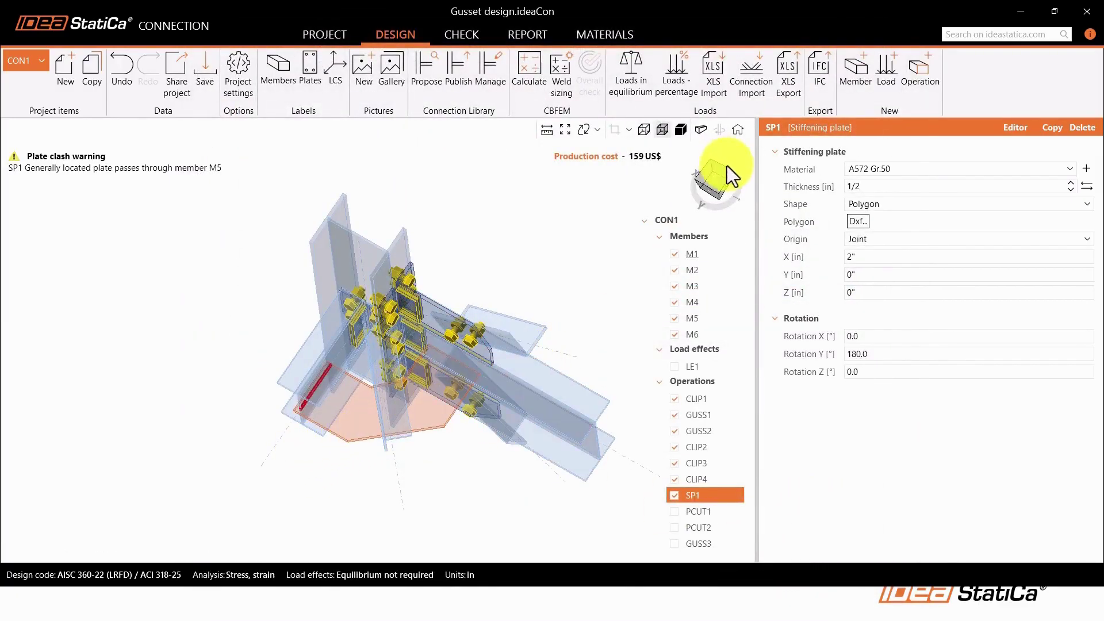
left_click(714, 177)
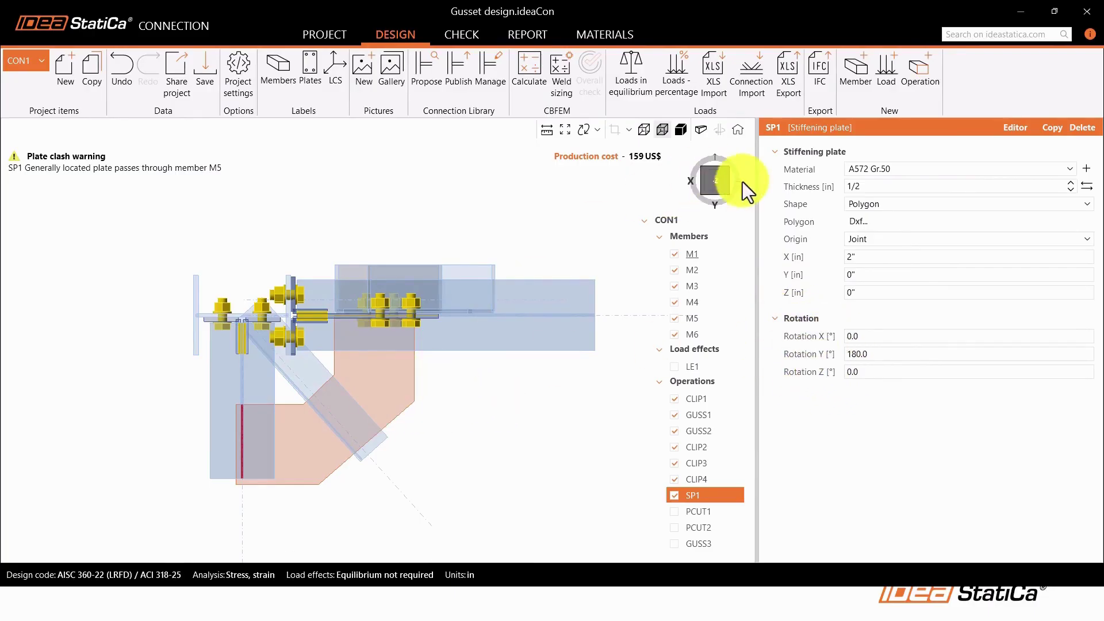
left_click(724, 192)
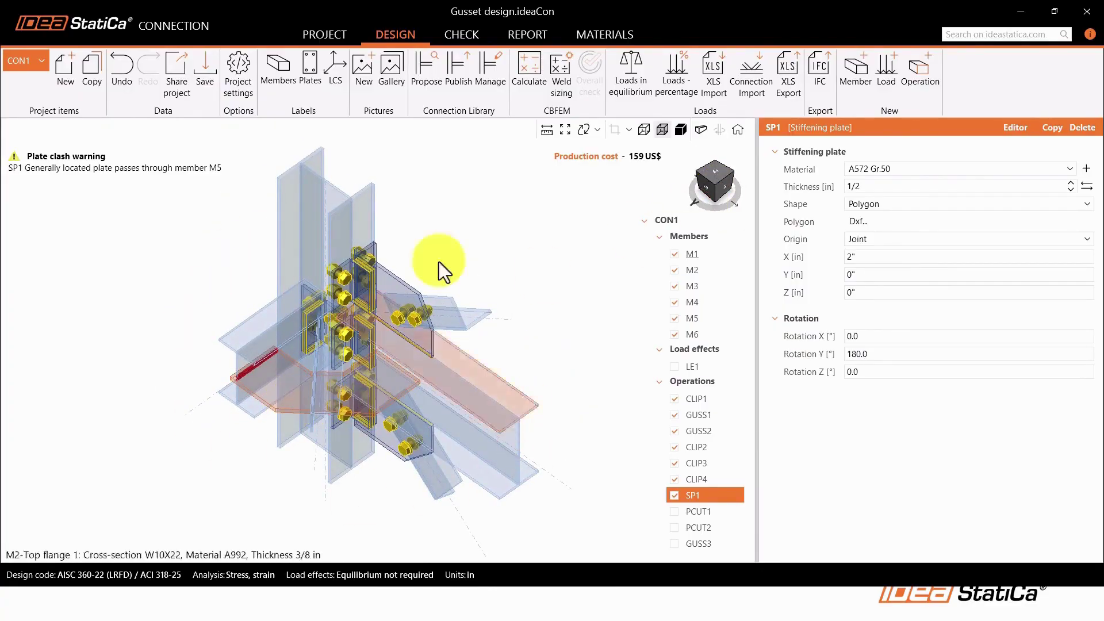
Enable plate cuts PCUT1 and PCUT2 to trim SP1 around beams M2 and M5
left_click(674, 512)
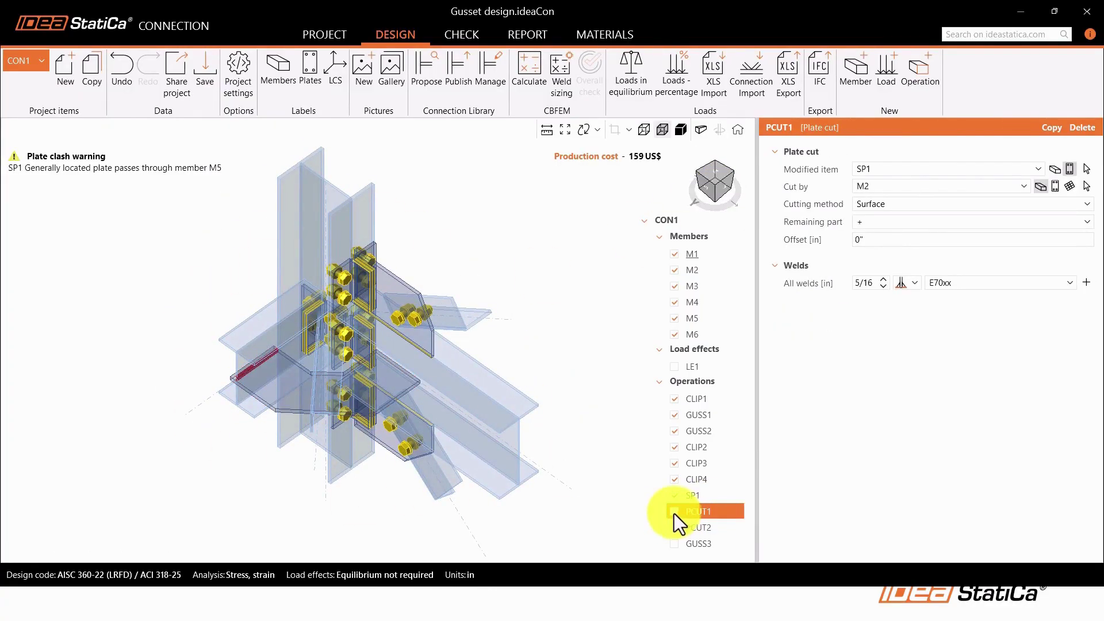
left_click(664, 130)
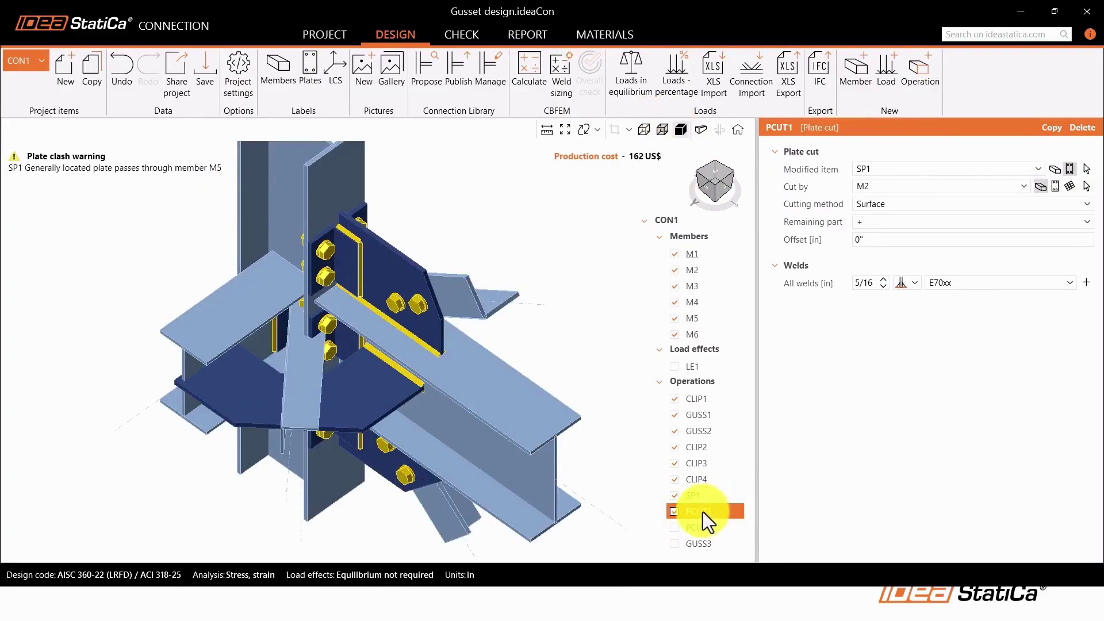
left_click(389, 395)
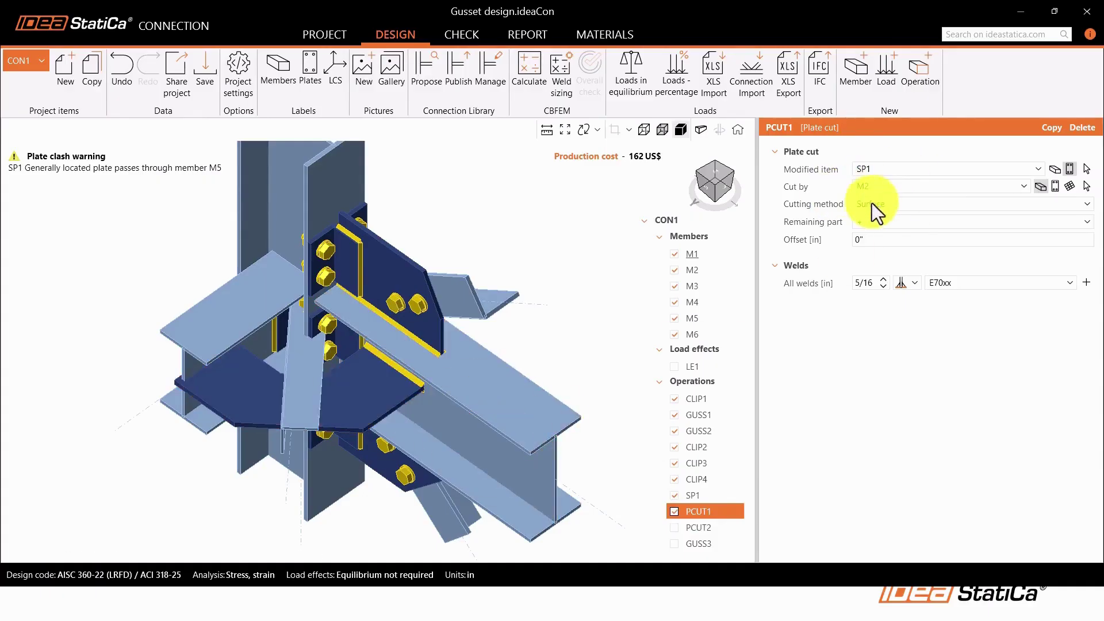
left_click(676, 528)
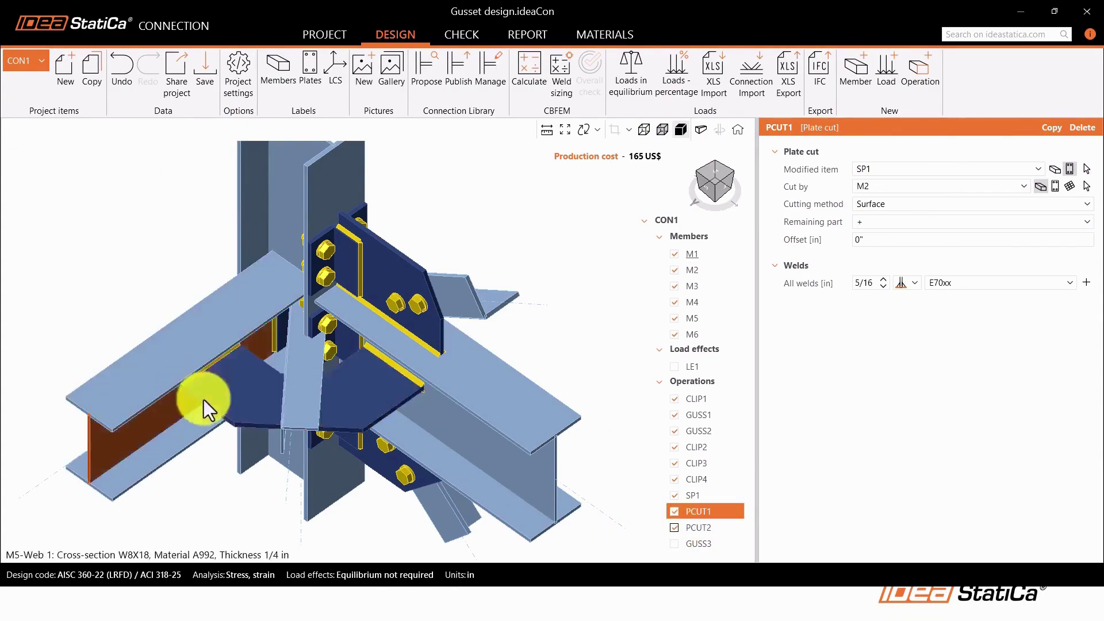
right_click_drag(203, 399, 377, 381)
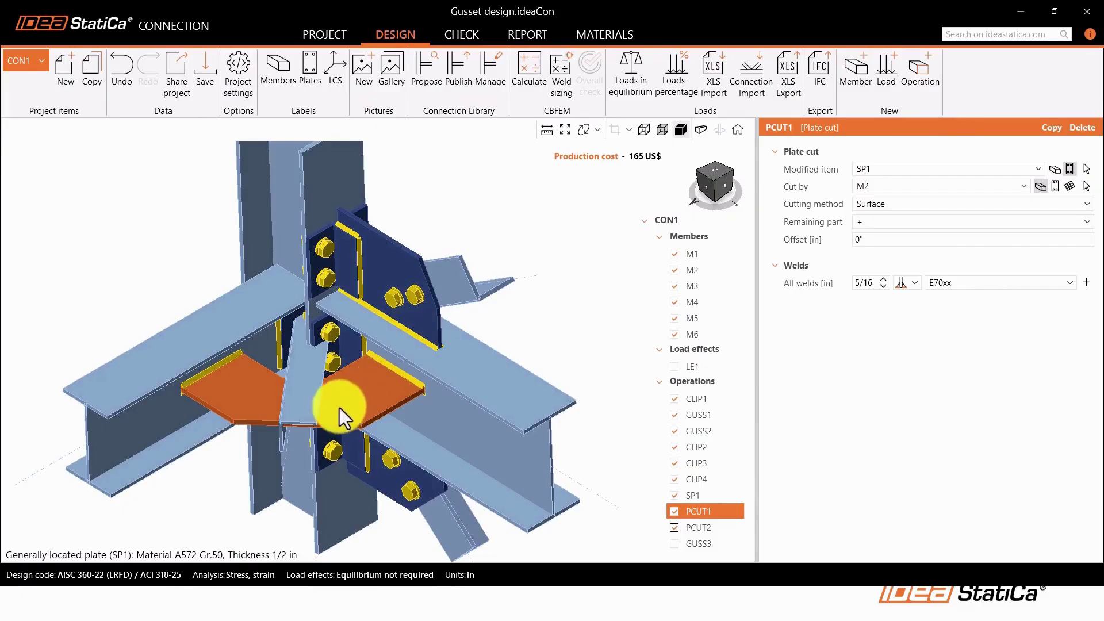
Enable gusset plate GUSS3 bolting brace M6 to SP1, then view it transparent from the top
left_click(716, 541)
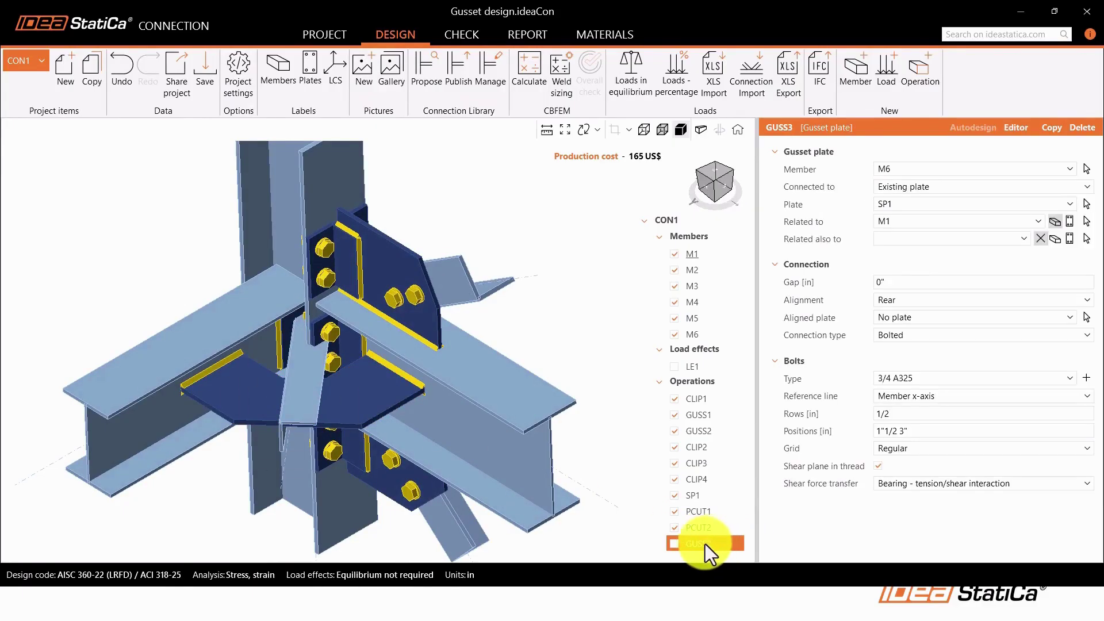
left_click(674, 545)
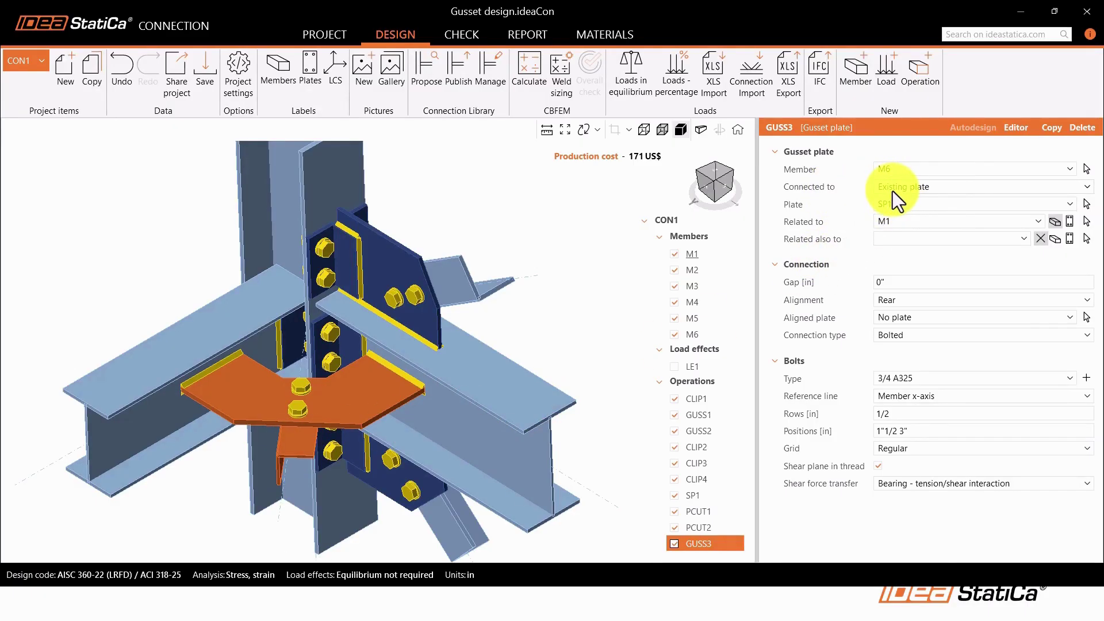
right_click_drag(423, 264, 471, 279)
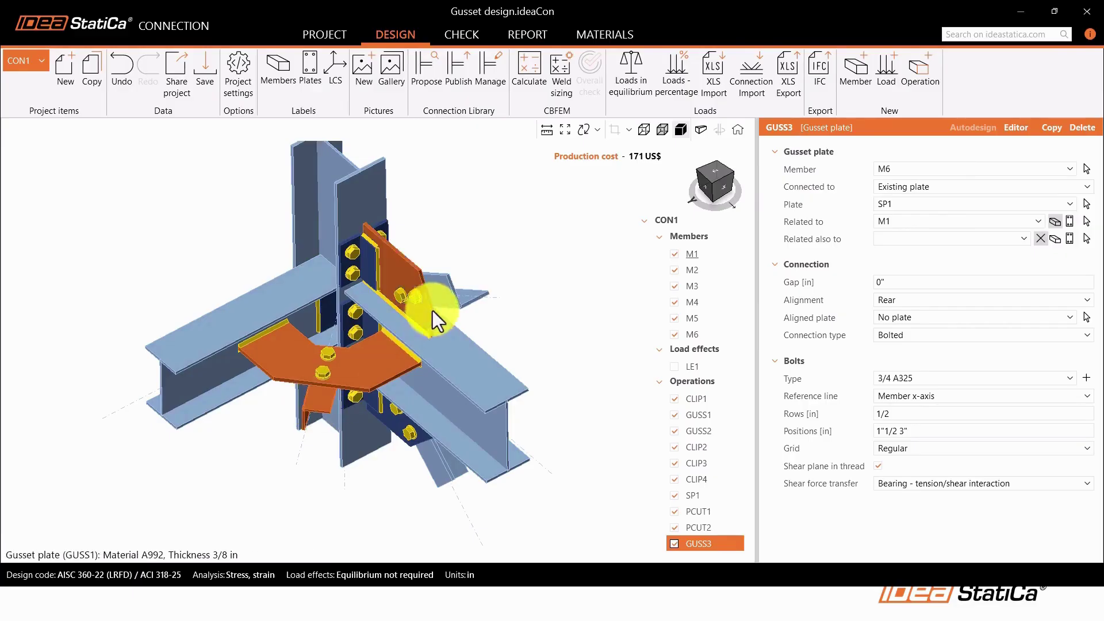
mouse_move(432, 310)
right_mouse_down()
mouse_move(401, 365)
mouse_move(431, 291)
right_mouse_up()
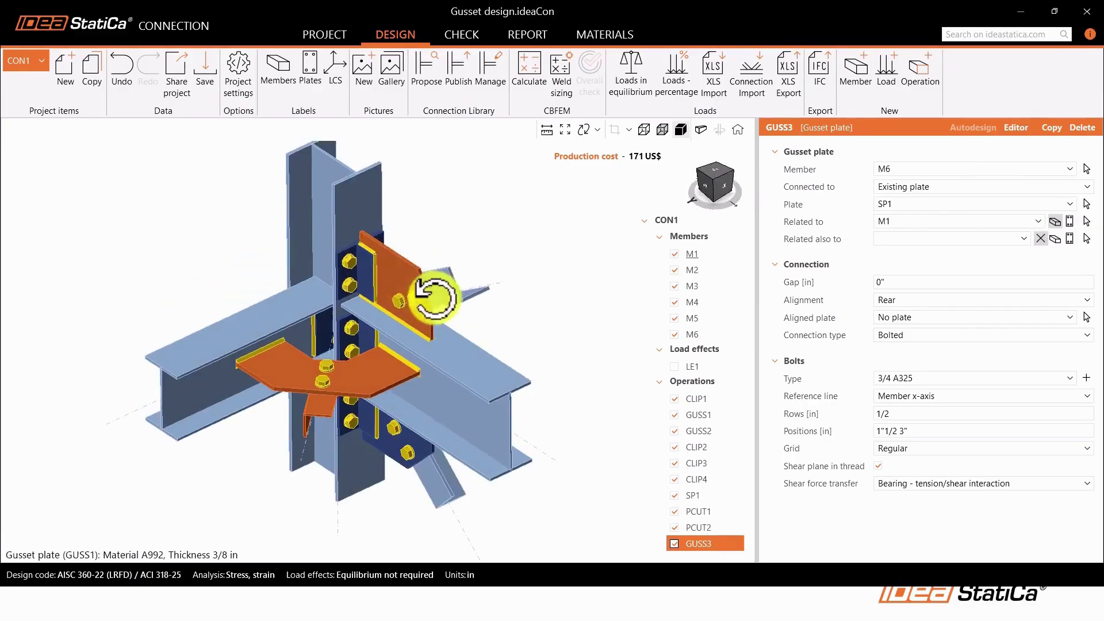
left_click(681, 131)
left_click(716, 171)
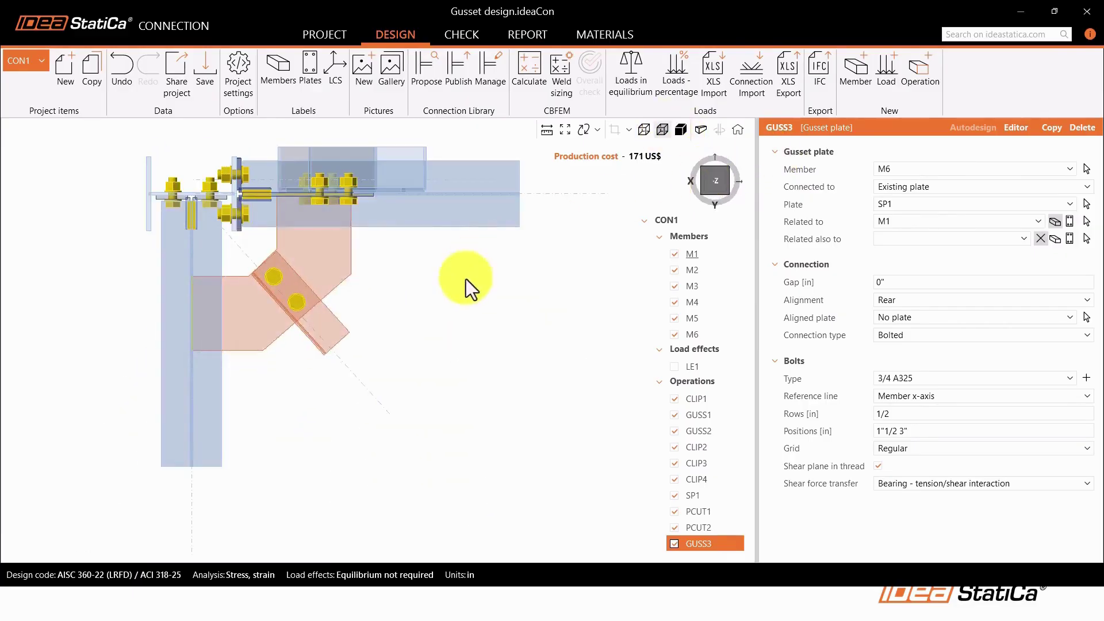